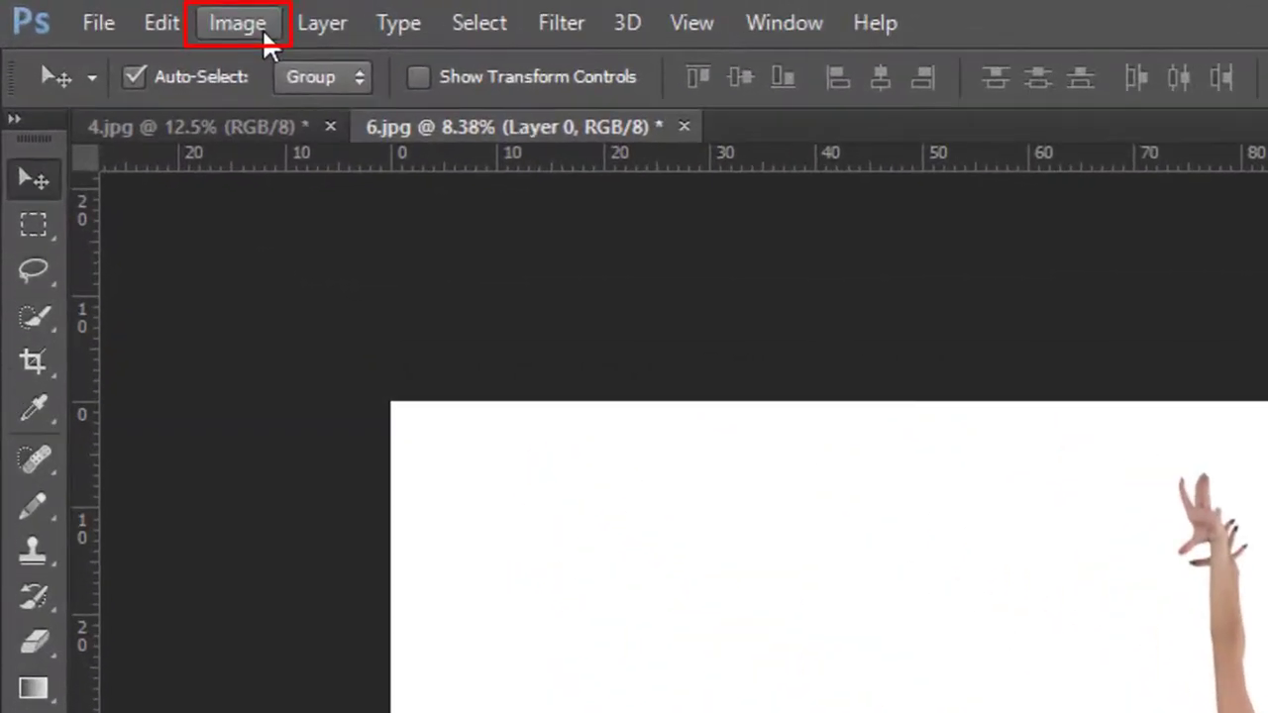
- Rotate the dancer canvas 180° upside down, then toggle undo to compare before and after
{"action": "left_click", "coordinate": [115, 14]}
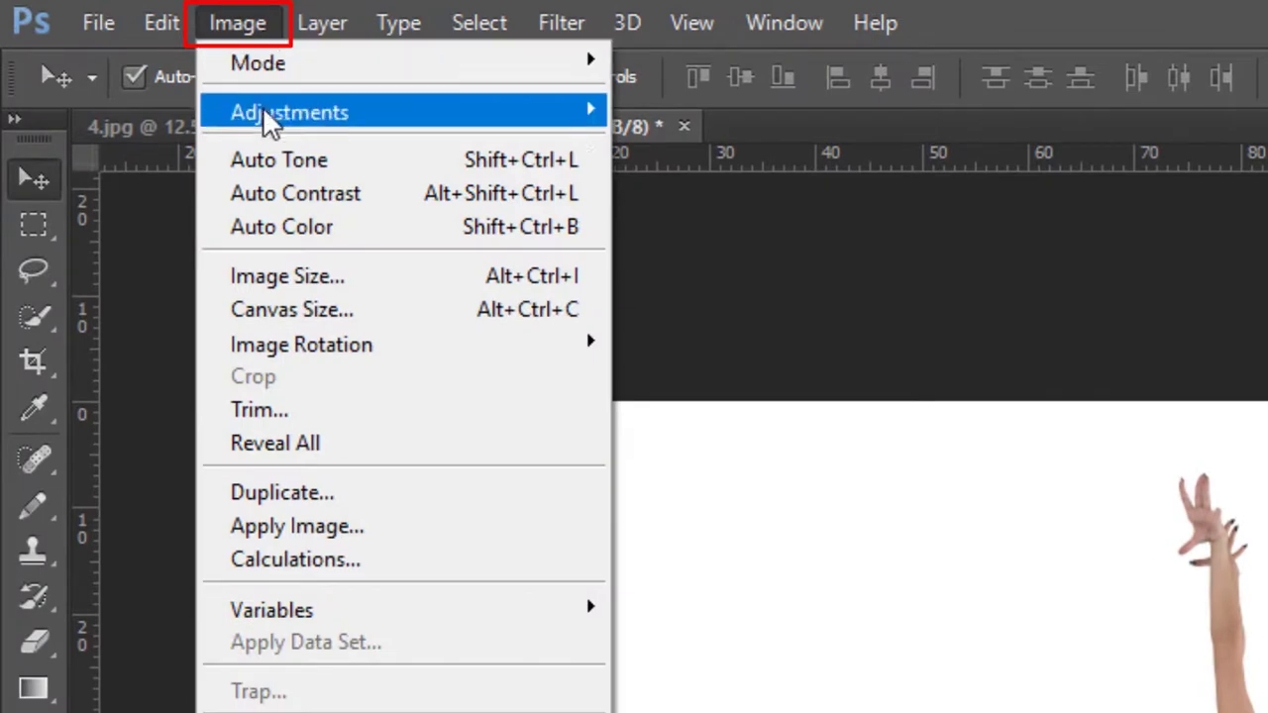
{"action": "mouse_move", "coordinate": [166, 188]}
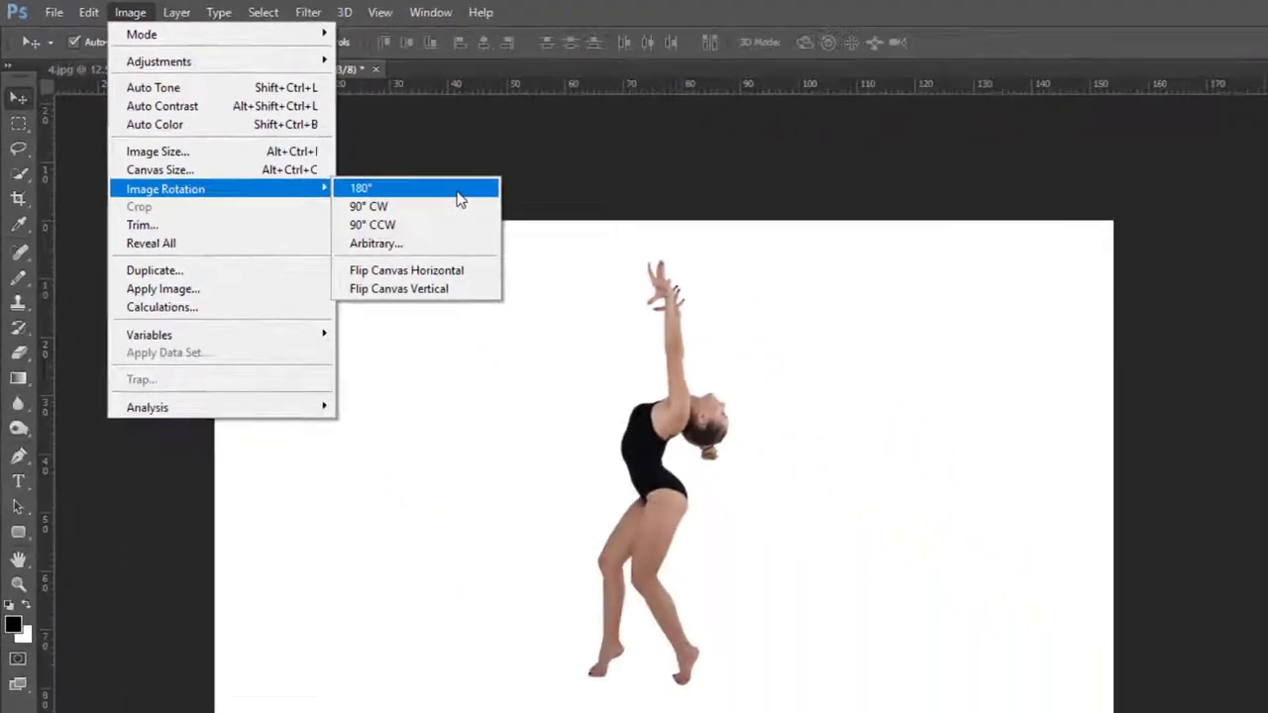
{"action": "left_click", "coordinate": [837, 359]}
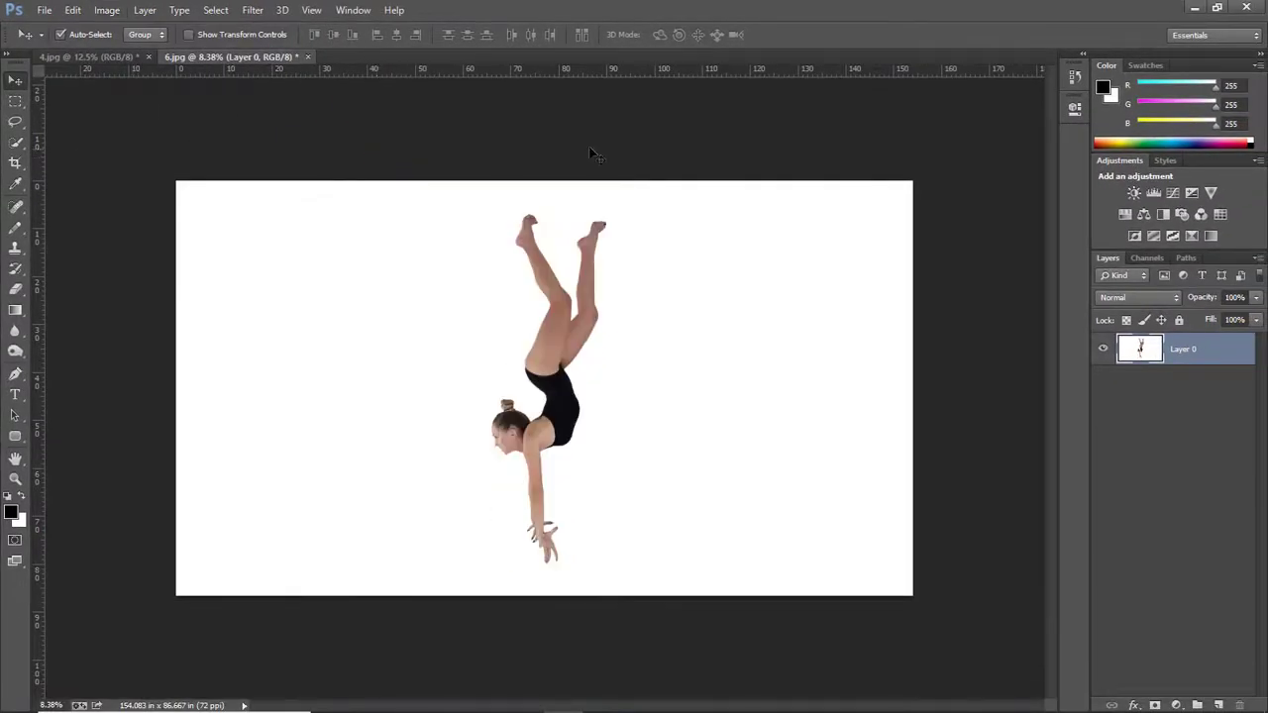
{"action": "key", "text": "ctrl+z"}
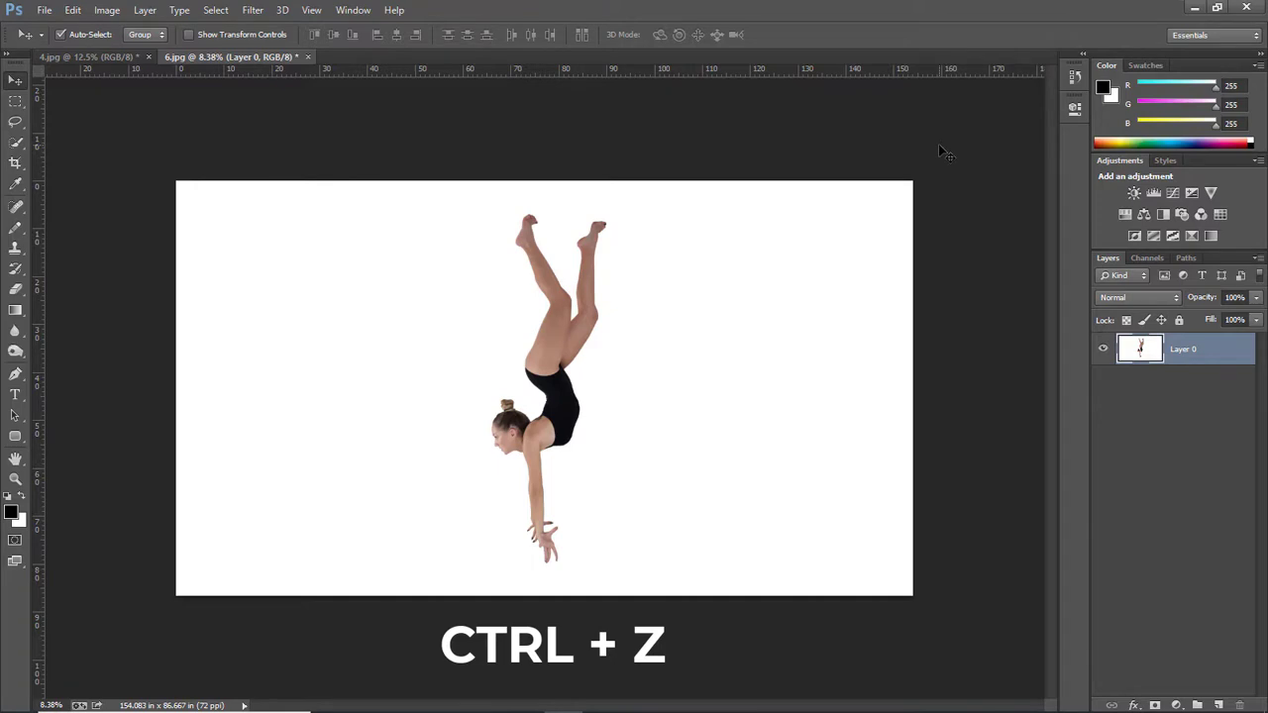
{"action": "key", "text": "ctrl+z"}
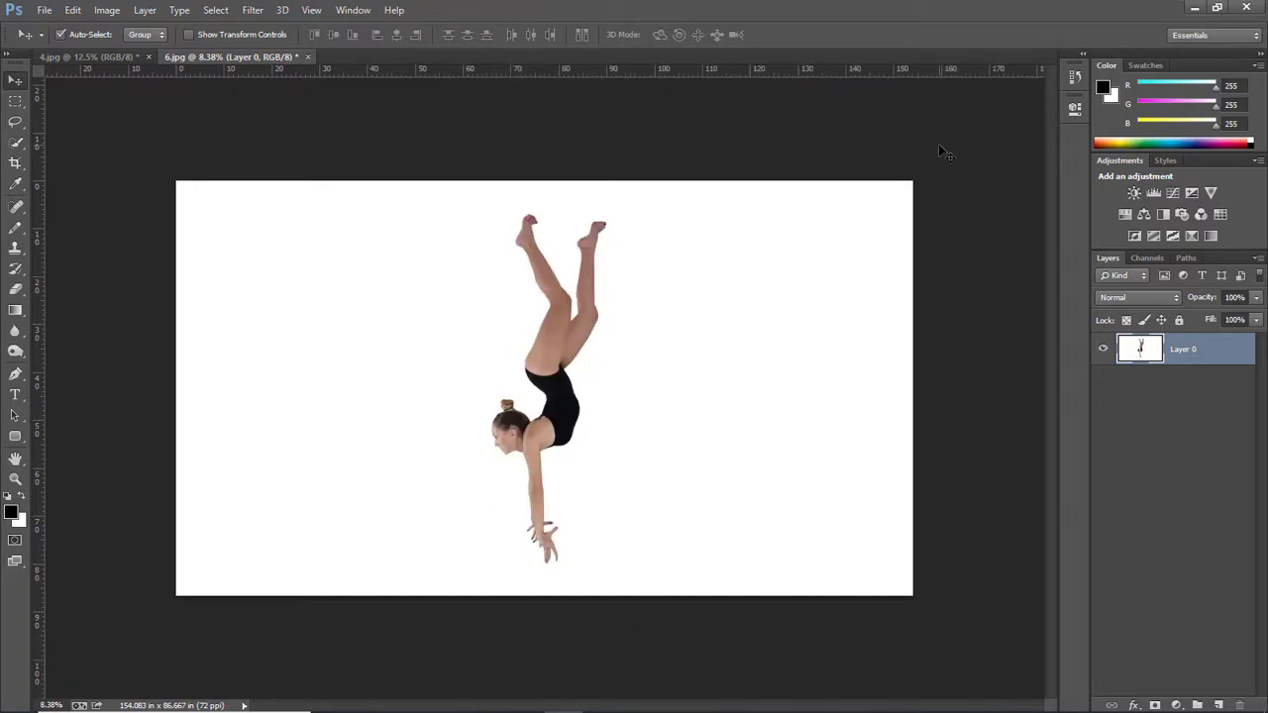
{"action": "key", "text": "ctrl+z"}
{"action": "key", "text": "ctrl+z"}
{"action": "key", "text": "ctrl+z"}
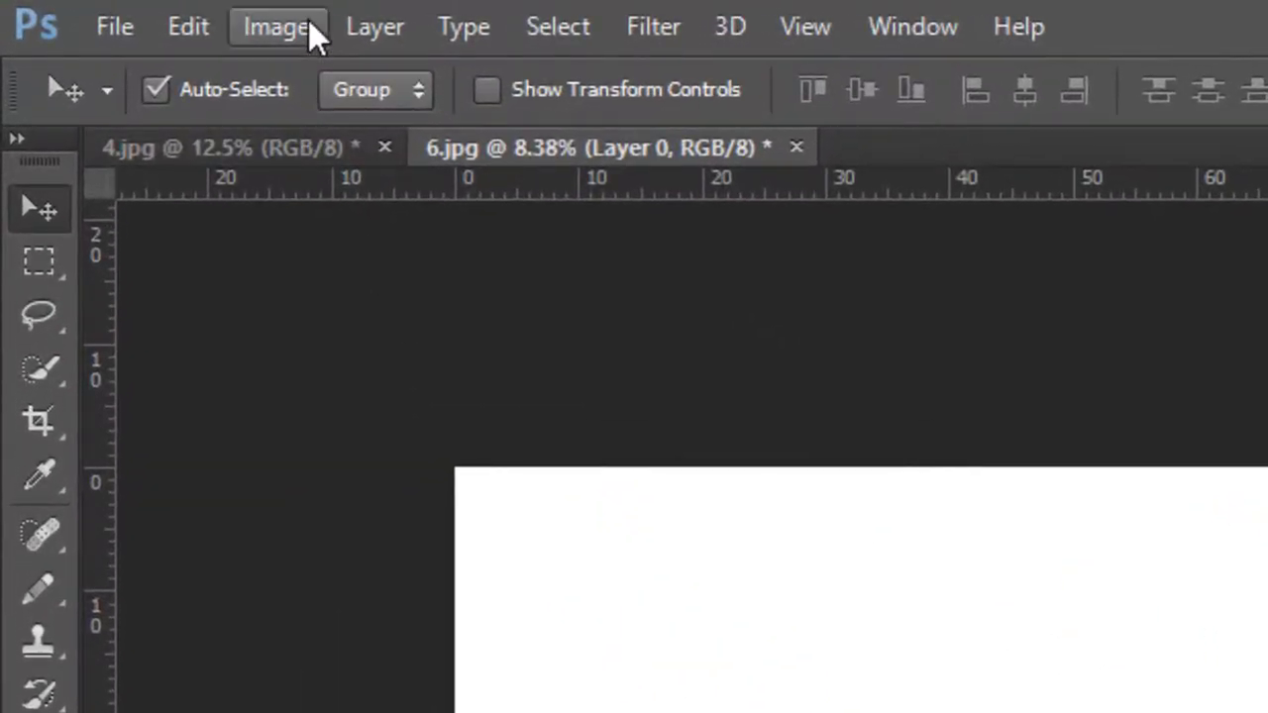
- Rotate the canvas 90° clockwise into portrait, toggle it with undo, and end upright
{"action": "left_click", "coordinate": [308, 20]}
{"action": "mouse_move", "coordinate": [351, 400]}
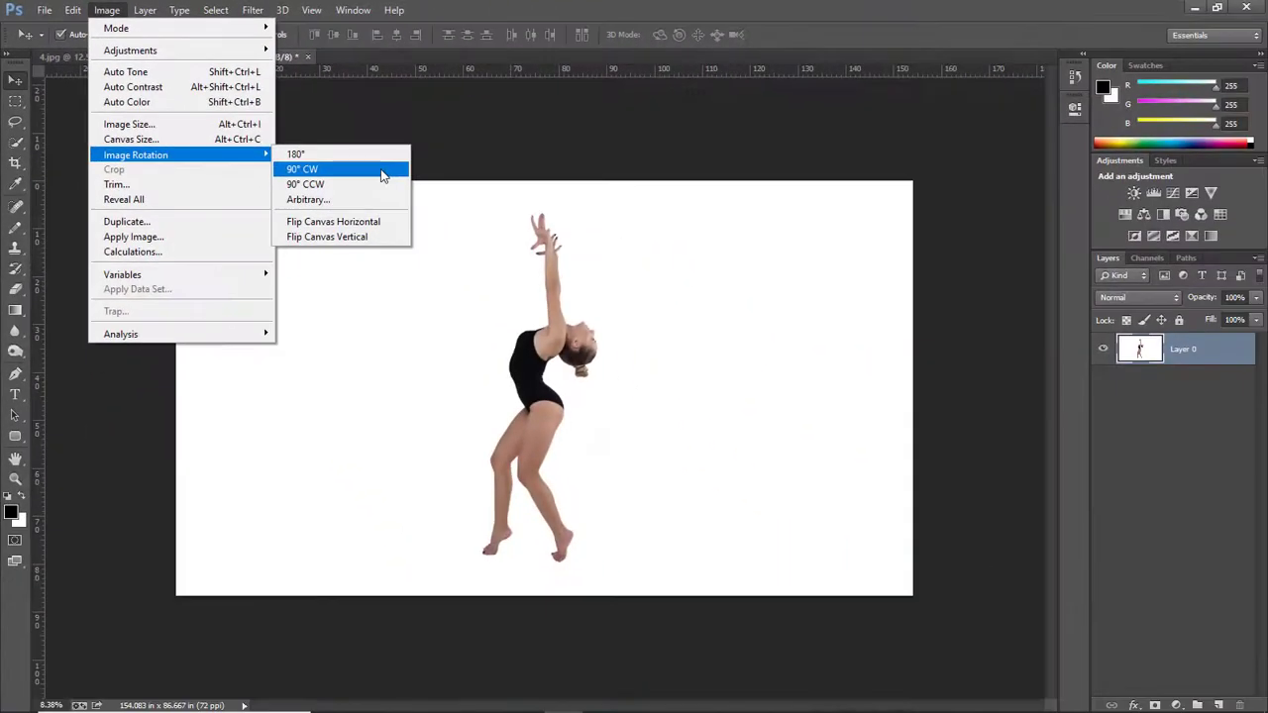
{"action": "left_click", "coordinate": [382, 174]}
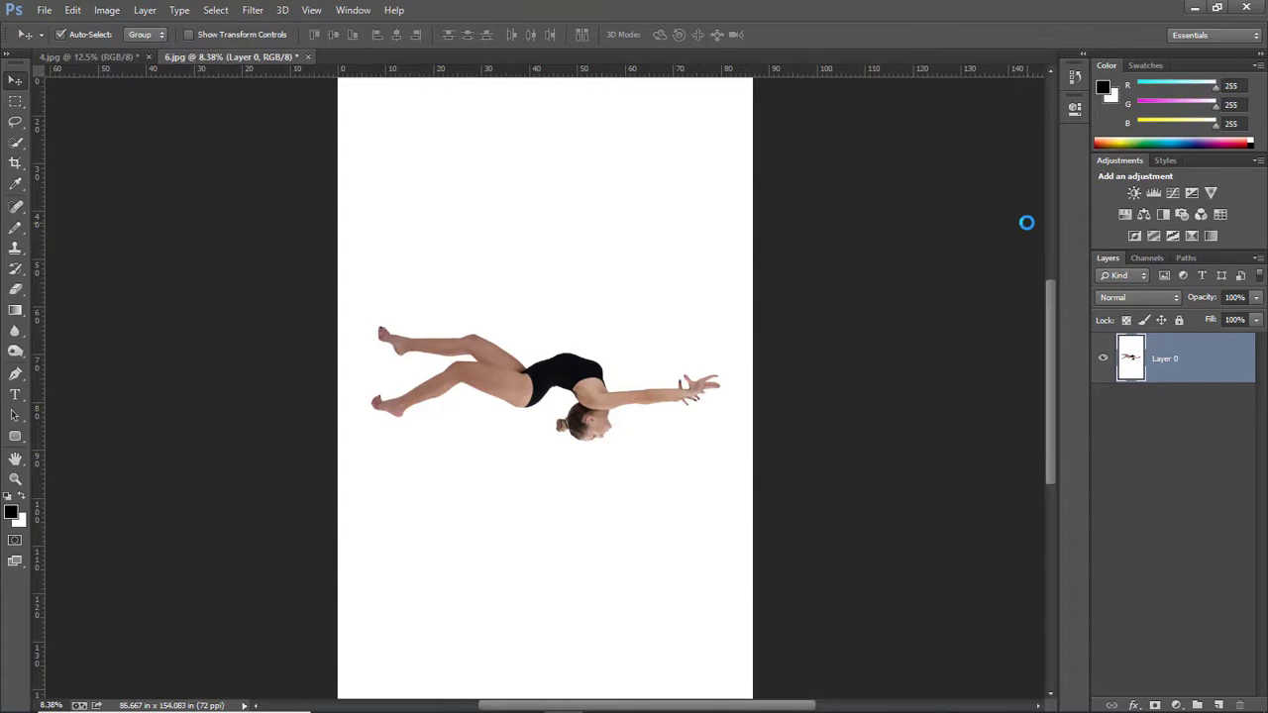
{"action": "key", "text": "ctrl+z"}
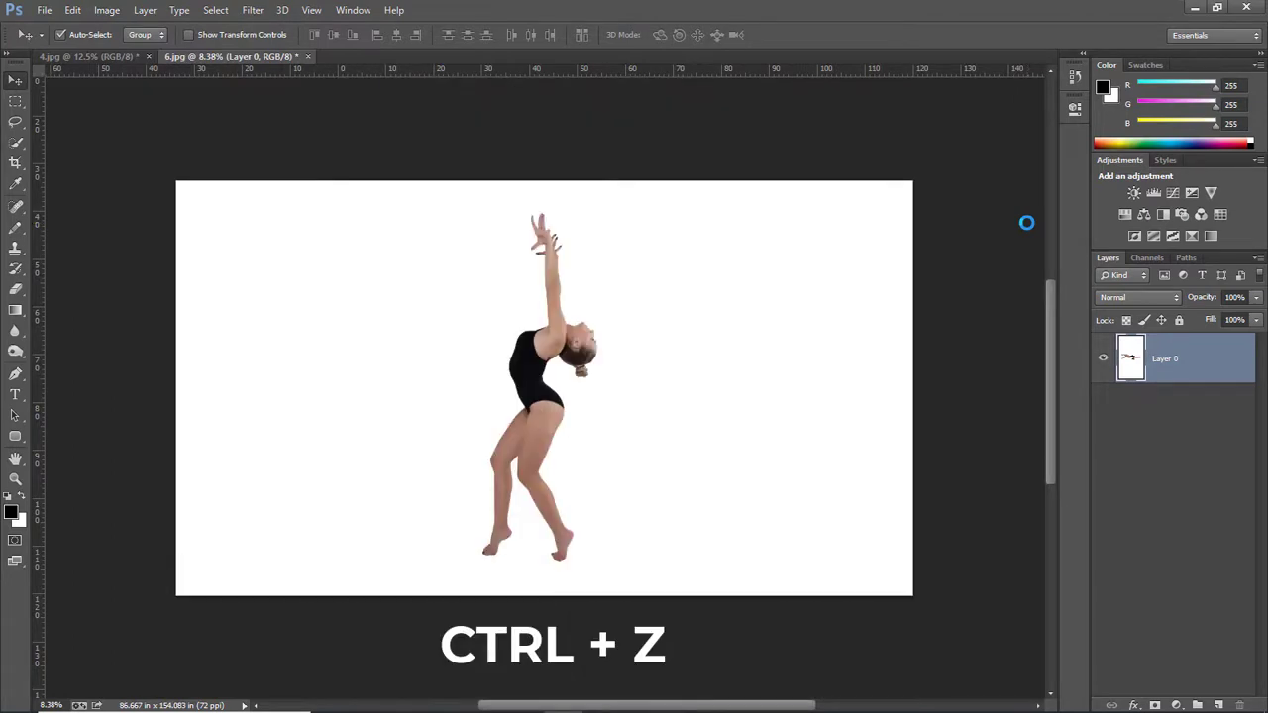
{"action": "key", "text": "ctrl+z"}
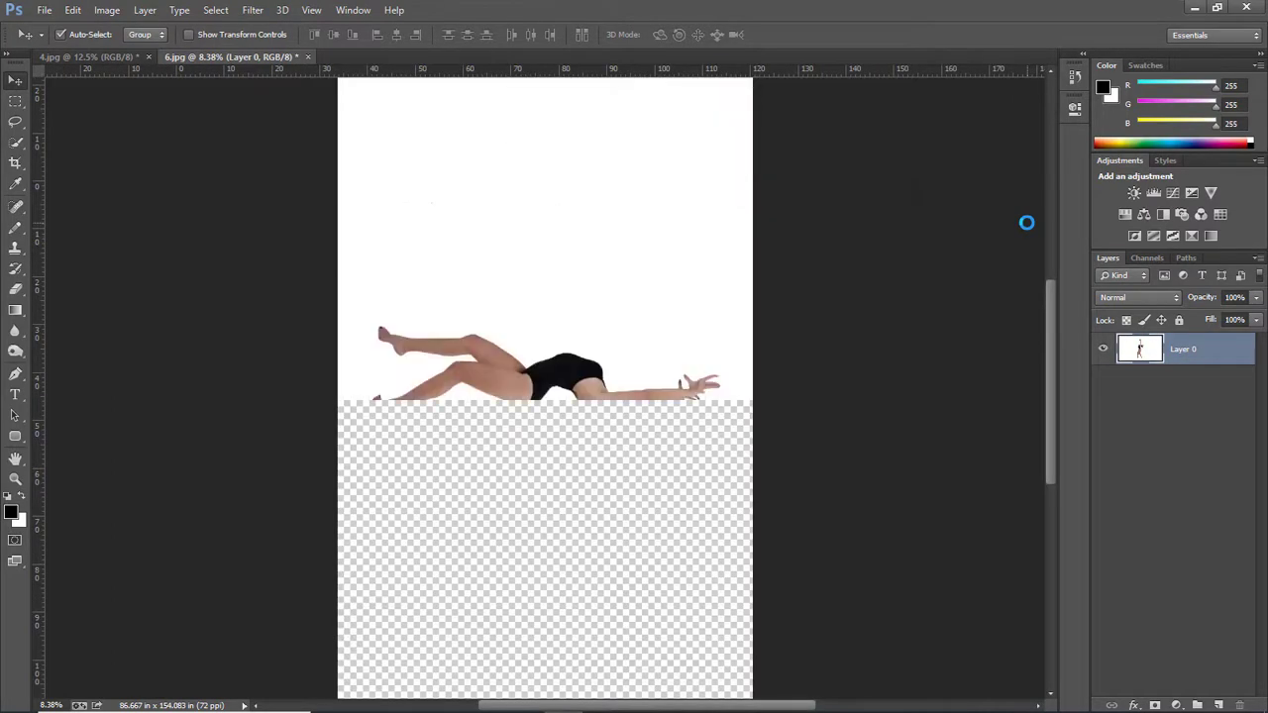
{"action": "key", "text": "ctrl+z"}
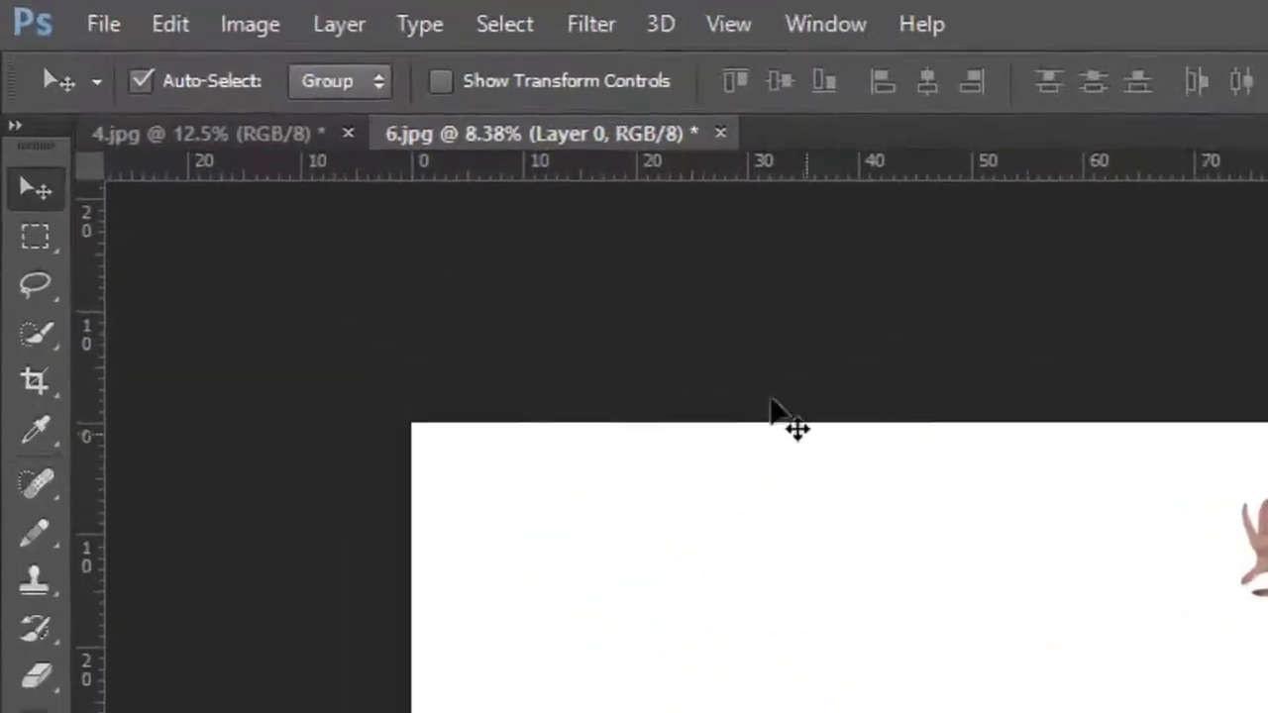
- Rotate the canvas 90° counter-clockwise, undo it, and reopen Image Rotation
{"action": "left_click", "coordinate": [283, 30]}
{"action": "mouse_move", "coordinate": [416, 408]}
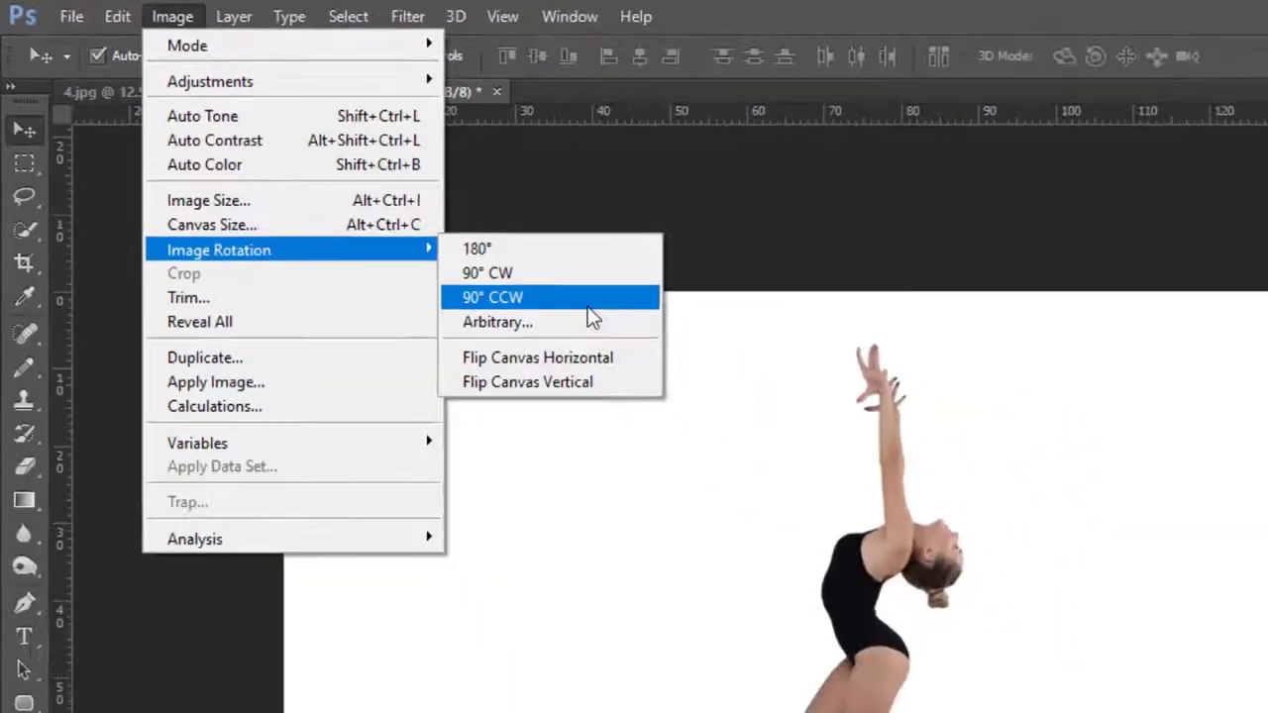
{"action": "left_click", "coordinate": [958, 495]}
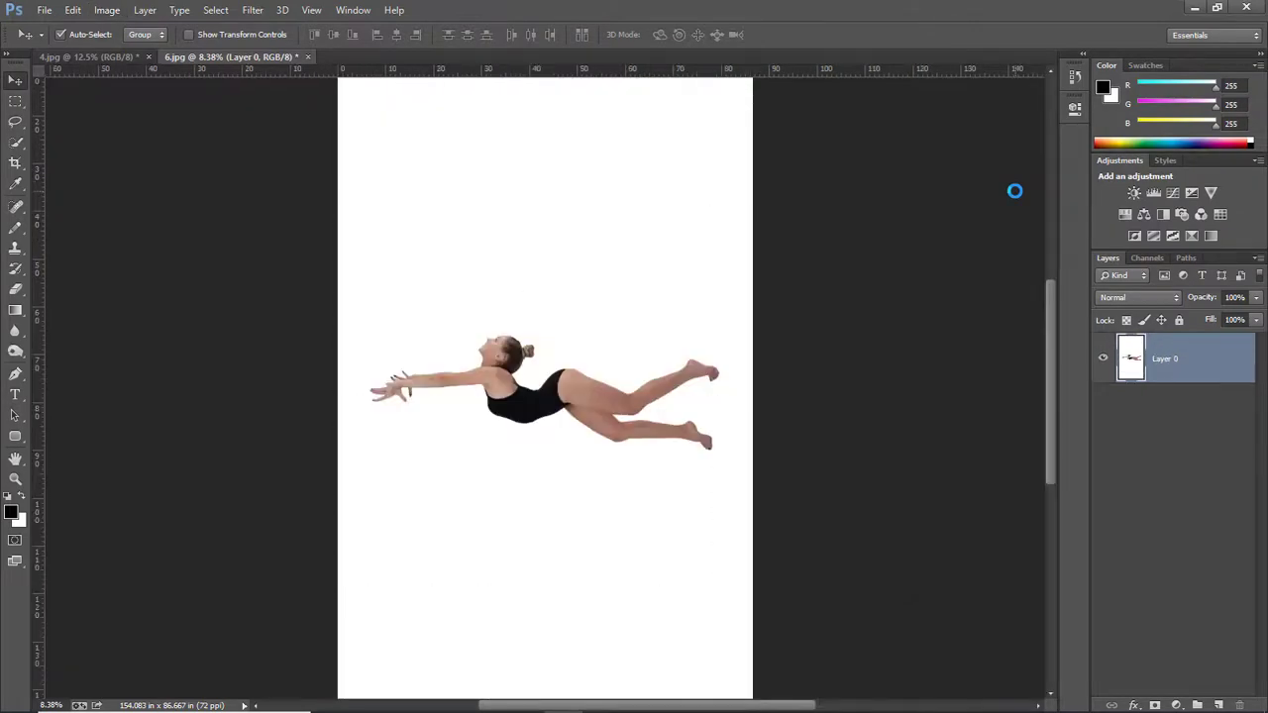
{"action": "key", "text": "ctrl+z"}
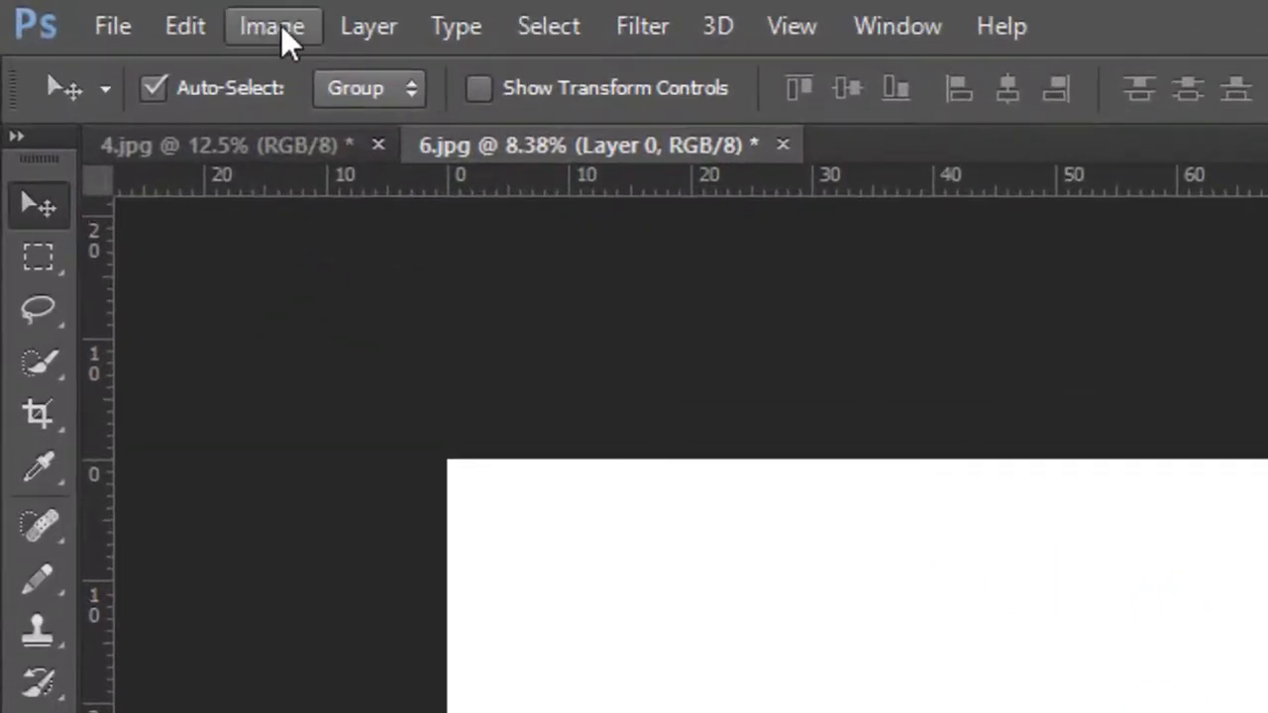
{"action": "left_click", "coordinate": [280, 29]}
{"action": "mouse_move", "coordinate": [136, 154]}
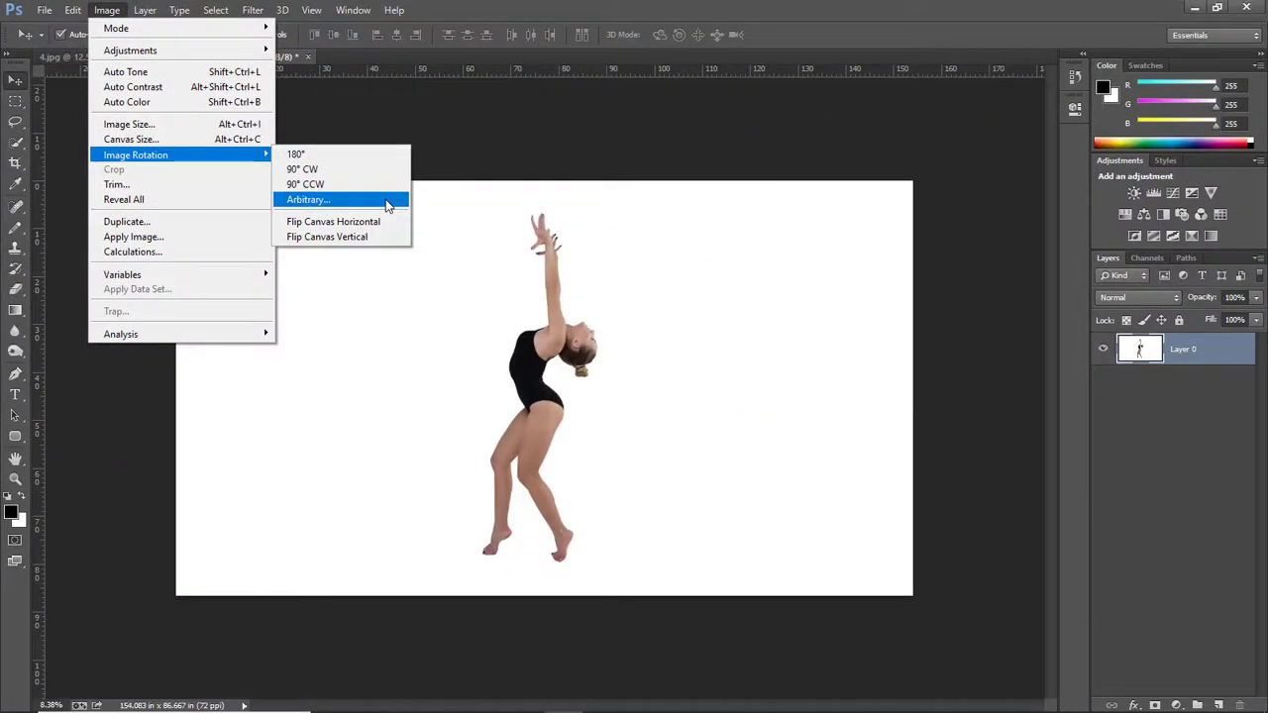
- Apply a 10° clockwise arbitrary canvas rotation, then undo the tilt
{"action": "left_click", "coordinate": [388, 202]}
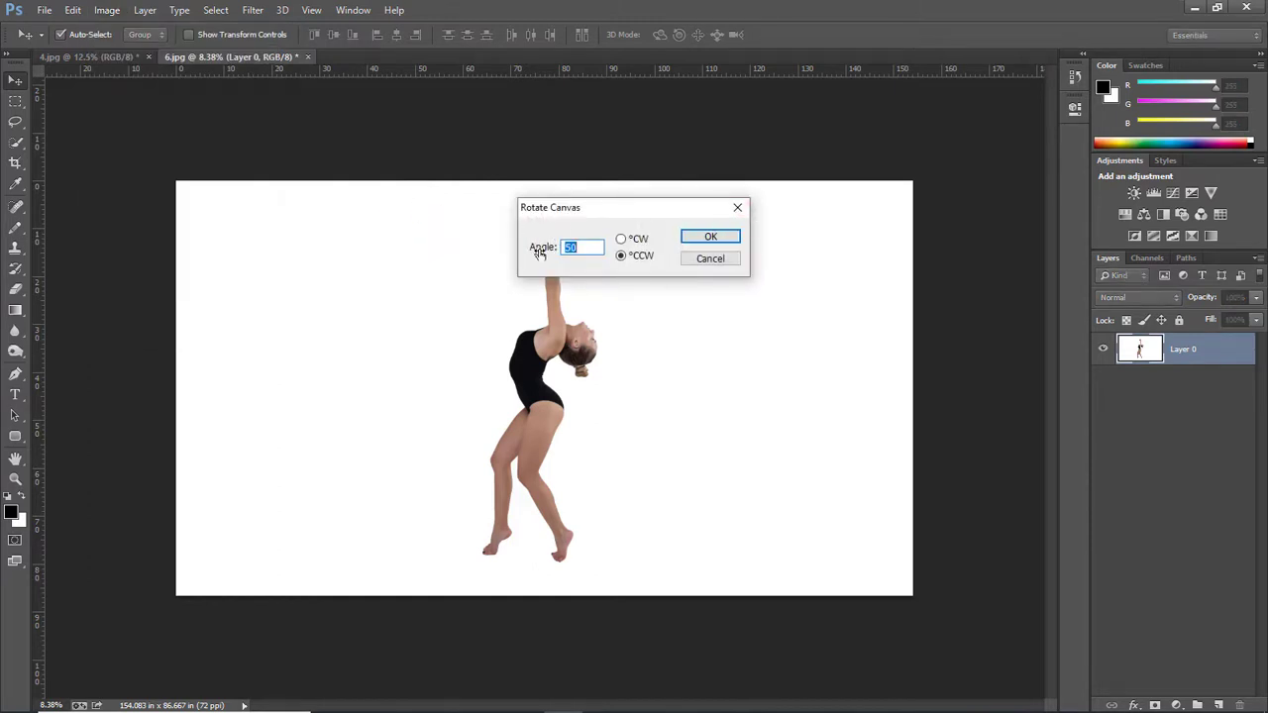
{"action": "mouse_move", "coordinate": [535, 250]}
{"action": "left_mouse_down"}
{"action": "mouse_move", "coordinate": [522, 254]}
{"action": "mouse_move", "coordinate": [575, 246]}
{"action": "left_mouse_up"}
{"action": "type", "text": "1"}
{"action": "left_click", "coordinate": [621, 239]}
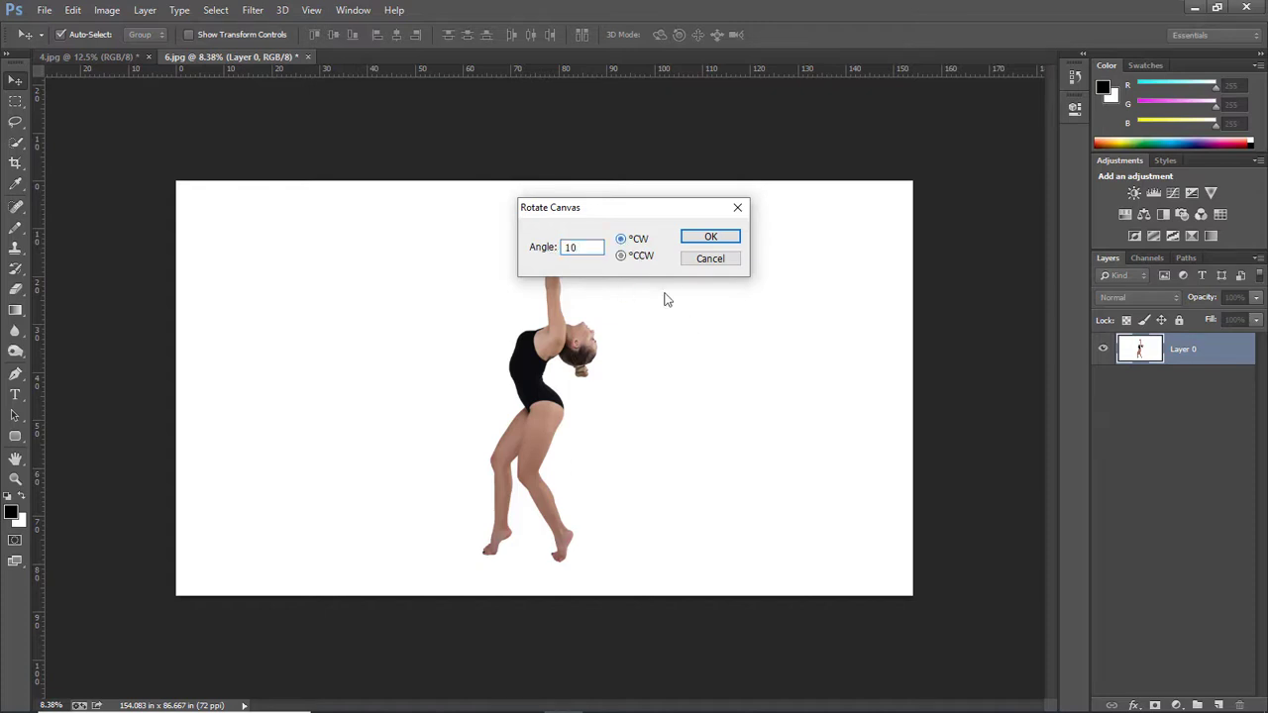
{"action": "left_click", "coordinate": [699, 244]}
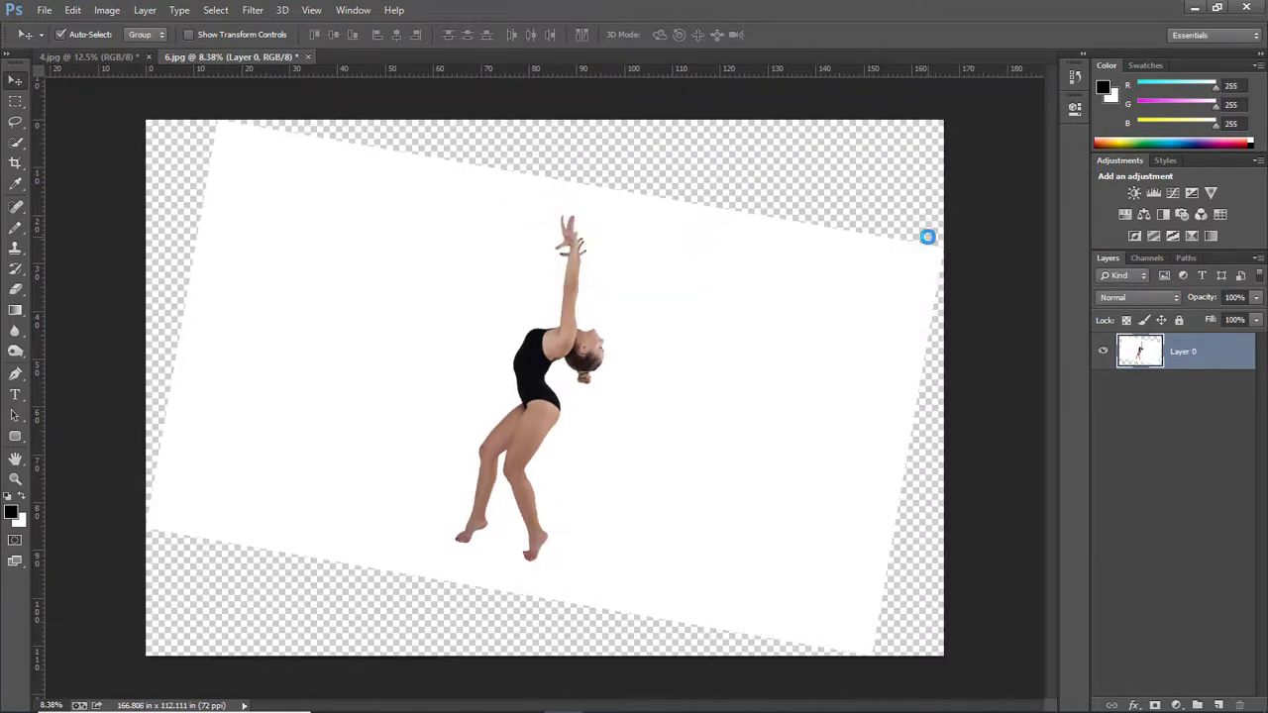
{"action": "key", "text": "ctrl+z"}
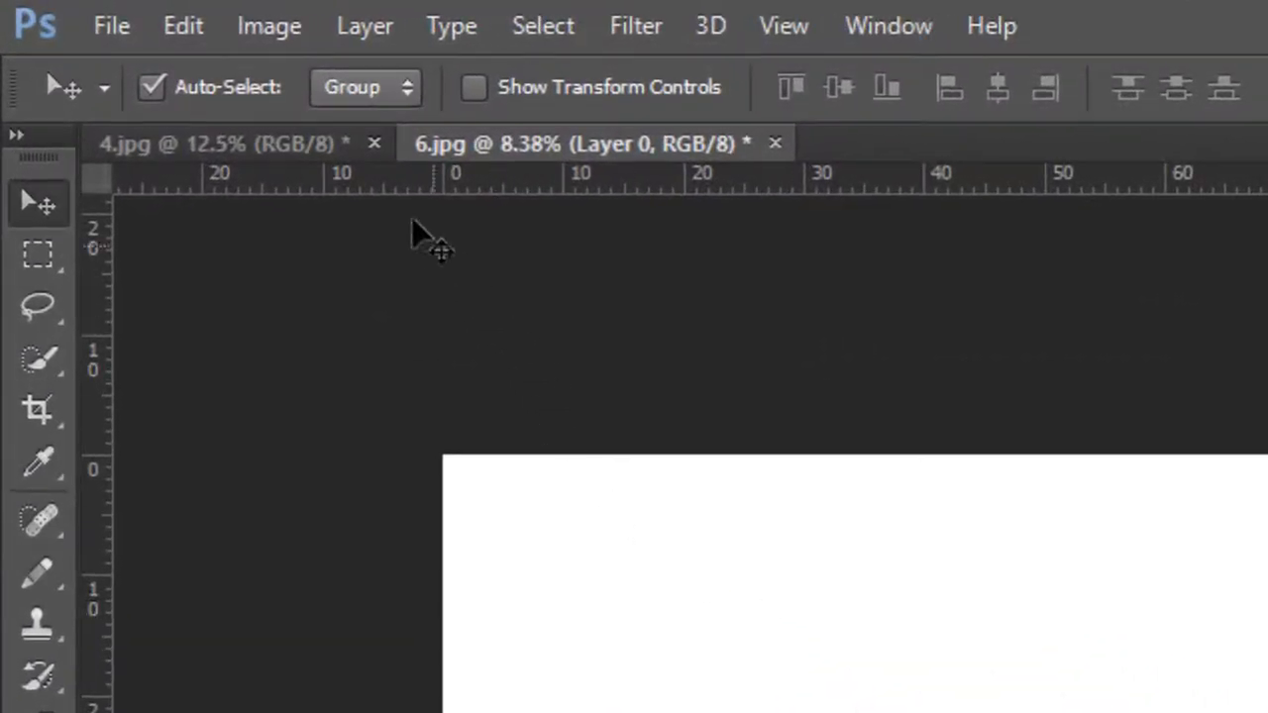
{"action": "left_click", "coordinate": [303, 38]}
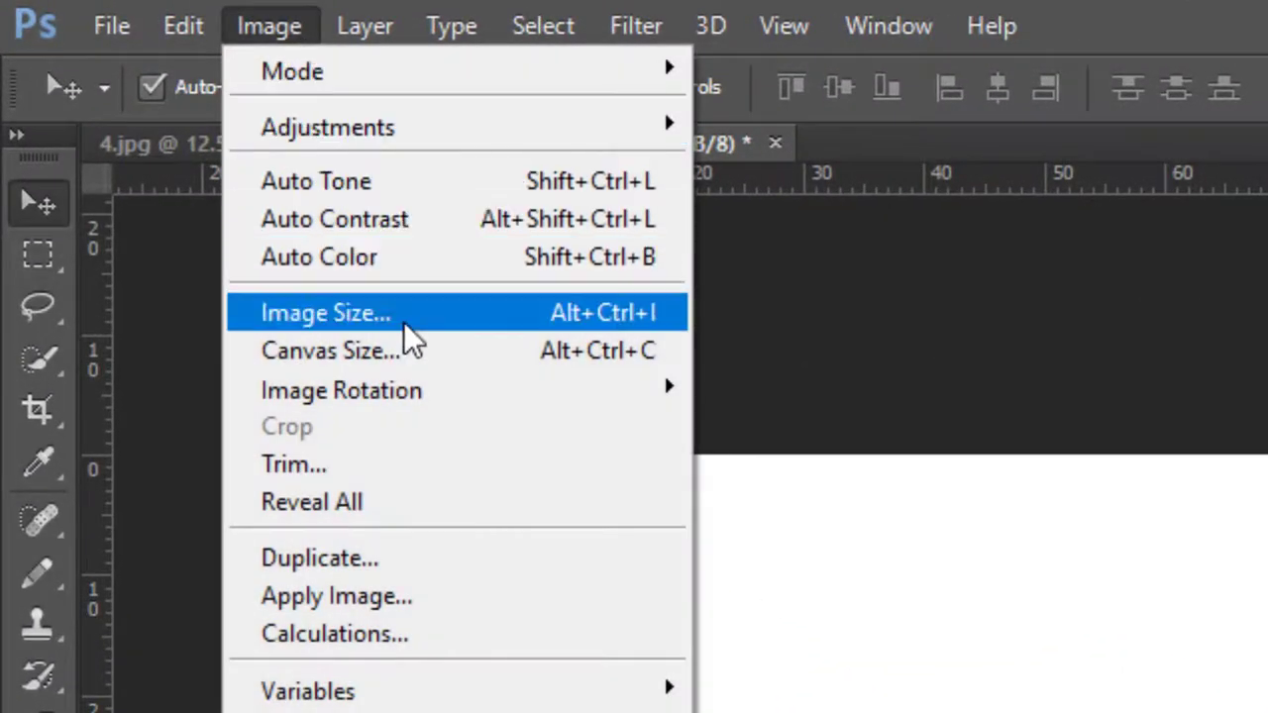
{"action": "mouse_move", "coordinate": [451, 390]}
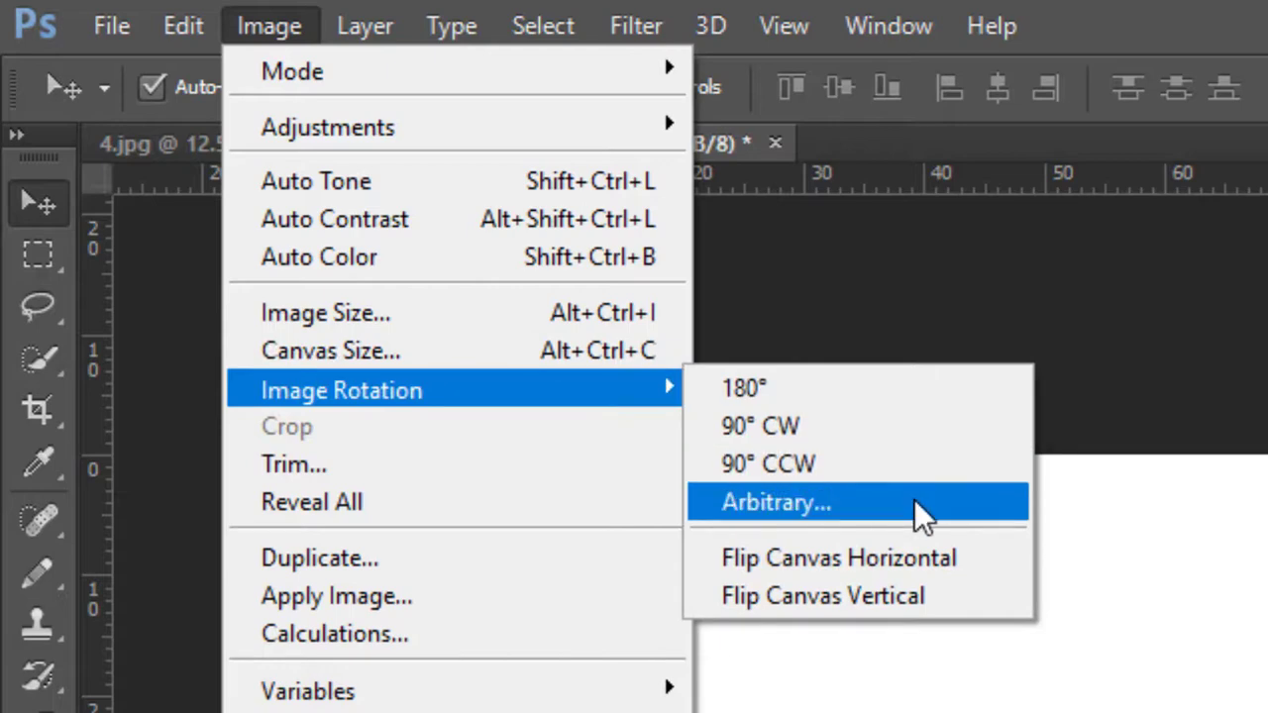
{"action": "left_click", "coordinate": [852, 507]}
{"action": "type", "text": "120"}
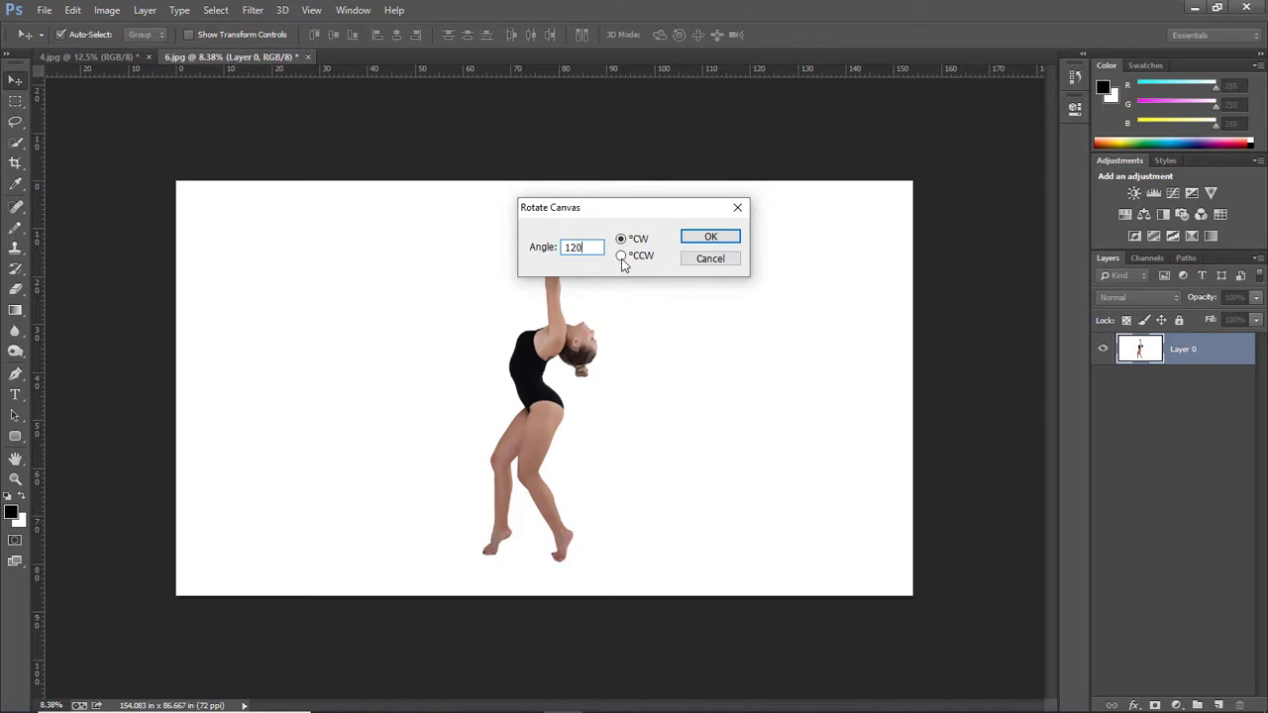
{"action": "left_click", "coordinate": [723, 238]}
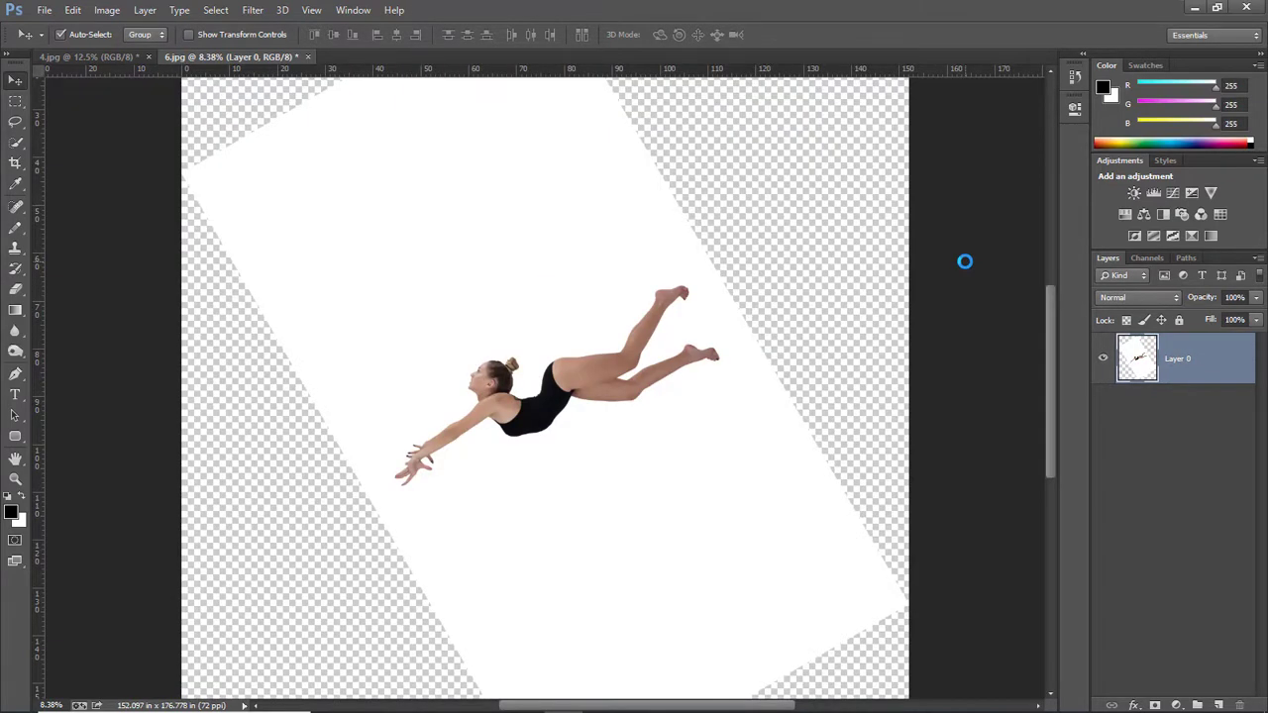
{"action": "key", "text": "ctrl+z"}
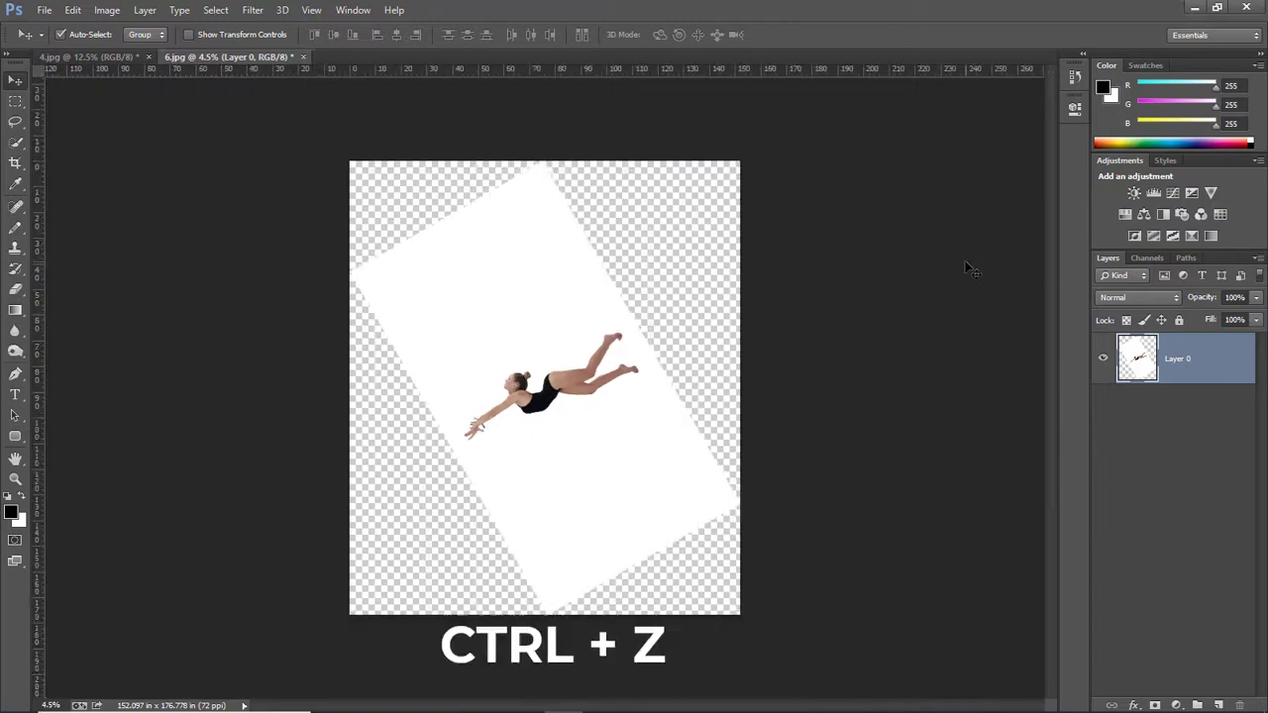
{"action": "key", "text": "ctrl+z"}
{"action": "key", "text": "ctrl+0"}
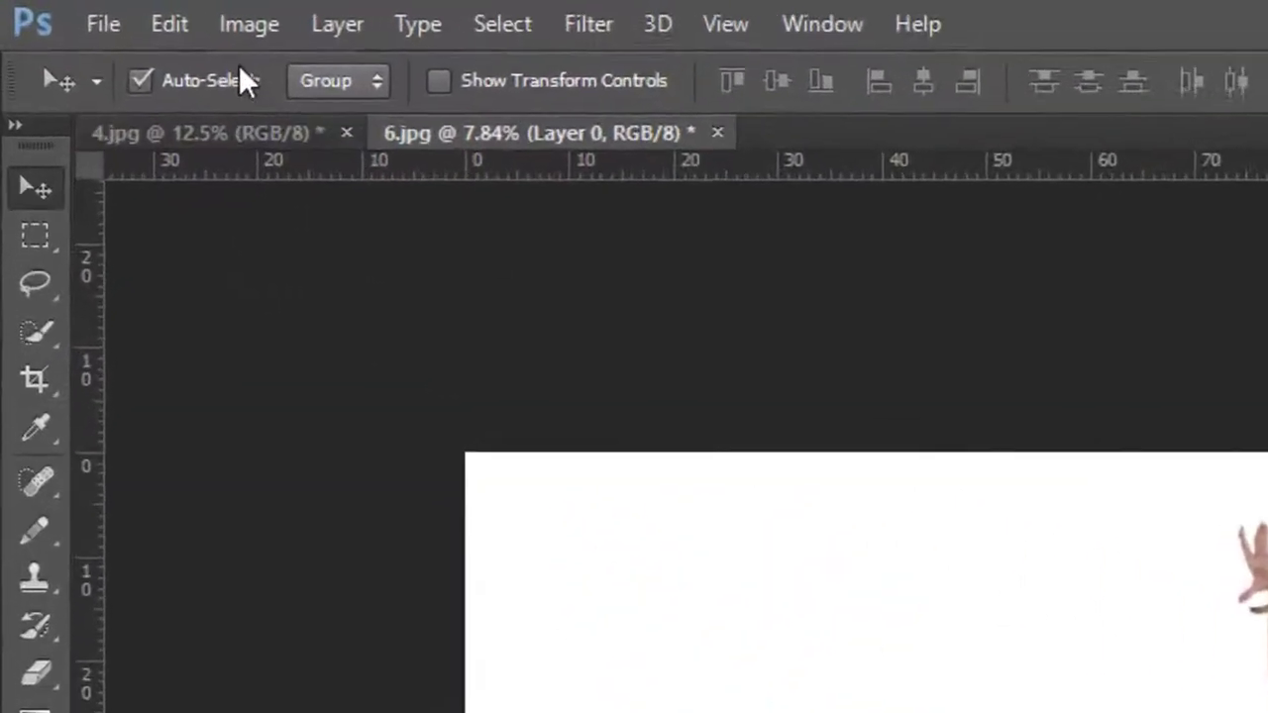
{"action": "left_click", "coordinate": [267, 40]}
{"action": "mouse_move", "coordinate": [136, 155]}
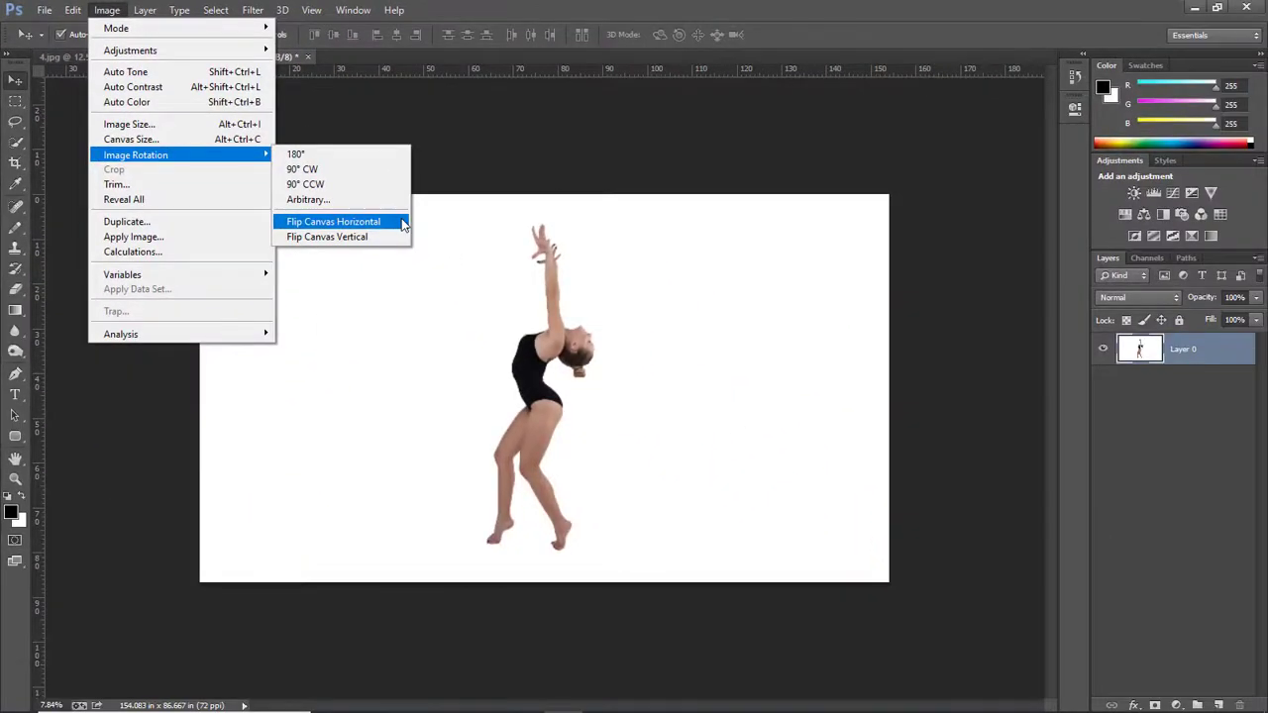
{"action": "left_click", "coordinate": [402, 221]}
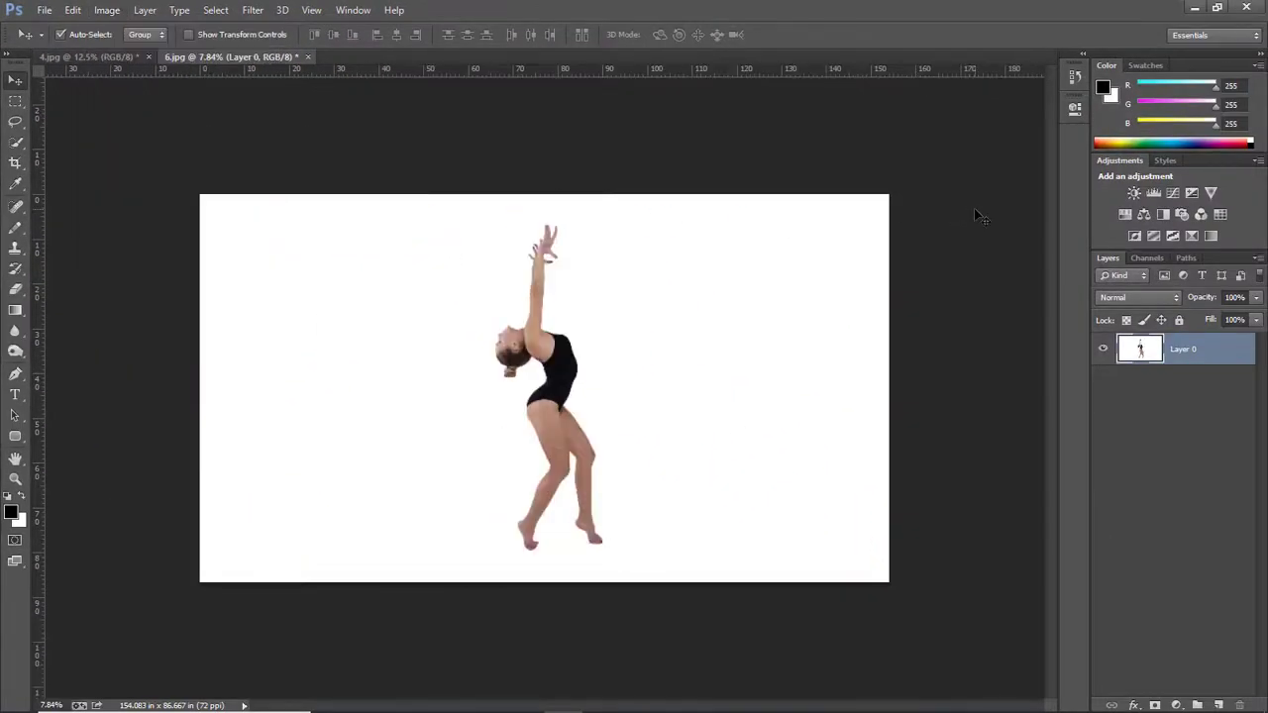
{"action": "key", "text": "ctrl+z"}
{"action": "key", "text": "ctrl+z"}
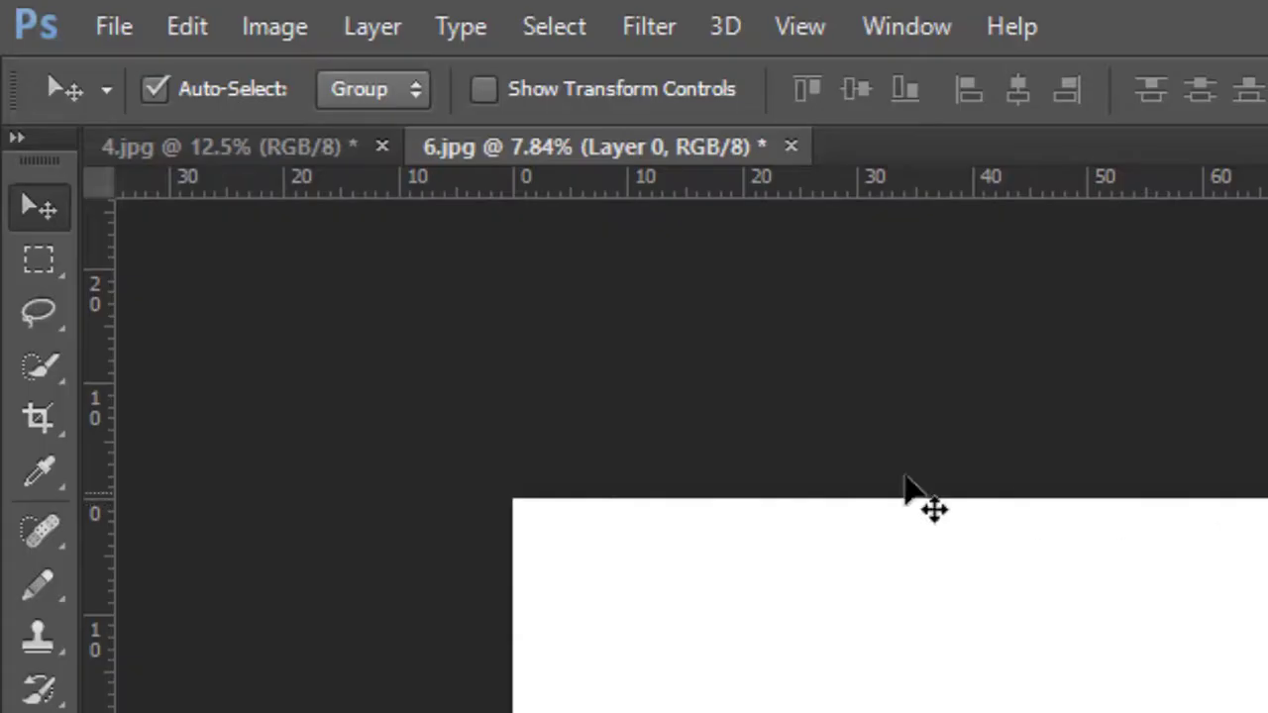
{"action": "left_click", "coordinate": [111, 12]}
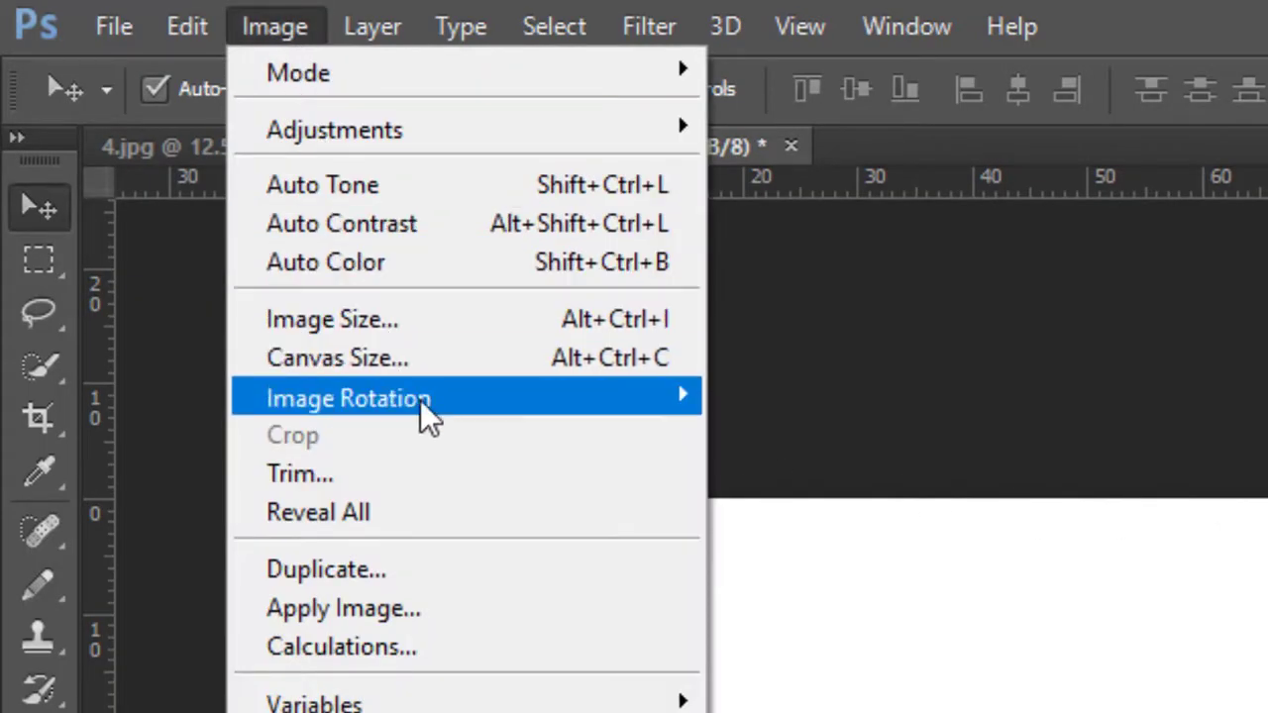
{"action": "mouse_move", "coordinate": [318, 363]}
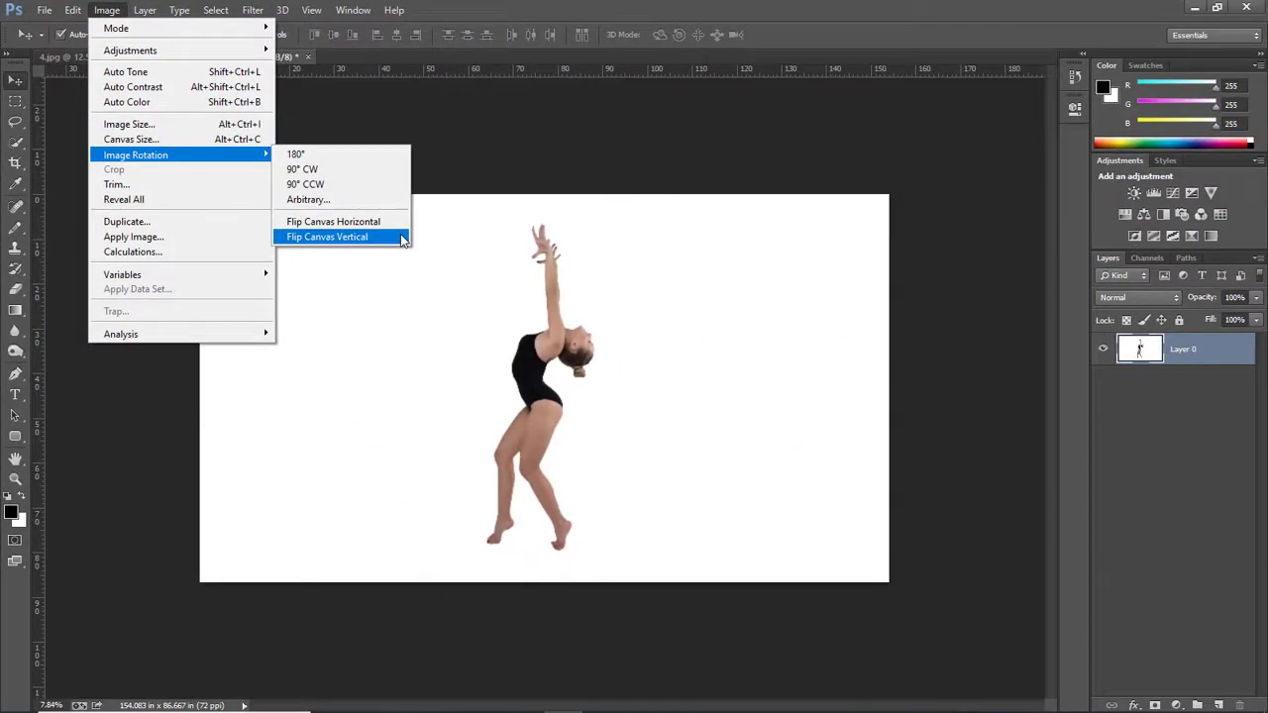
{"action": "left_click", "coordinate": [407, 238]}
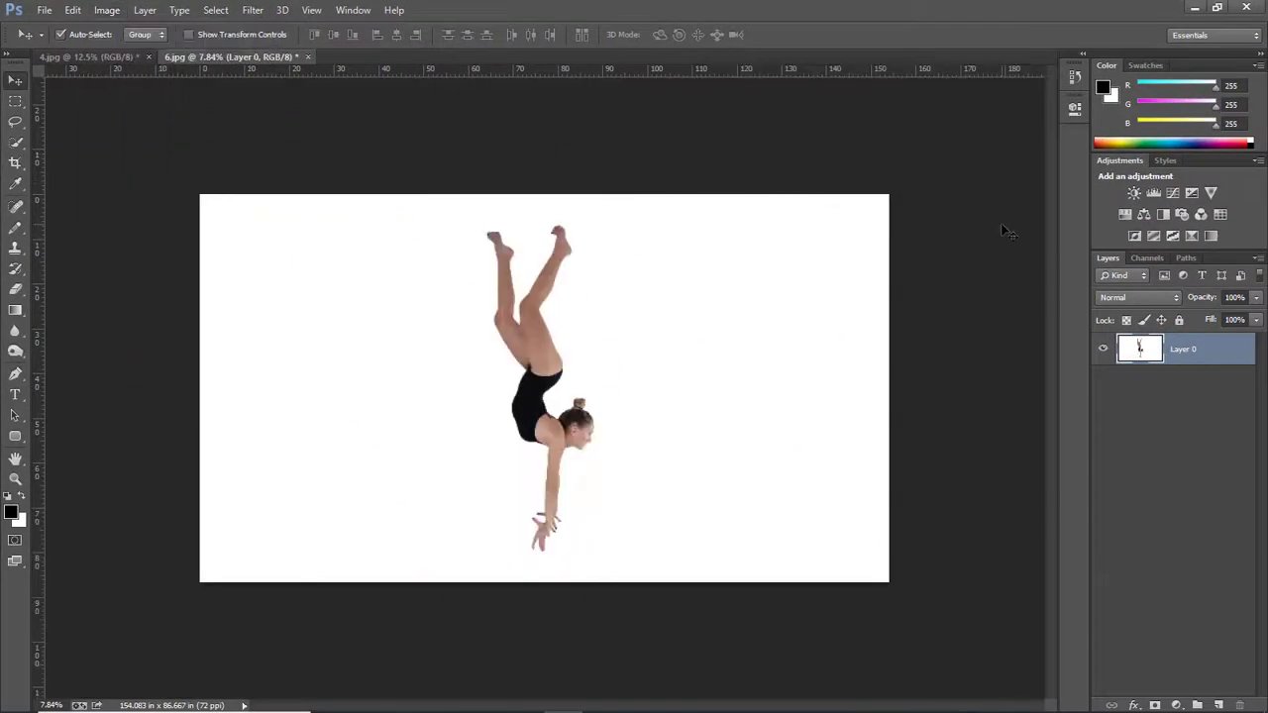
{"action": "key", "text": "ctrl+z"}
{"action": "key", "text": "ctrl+z"}
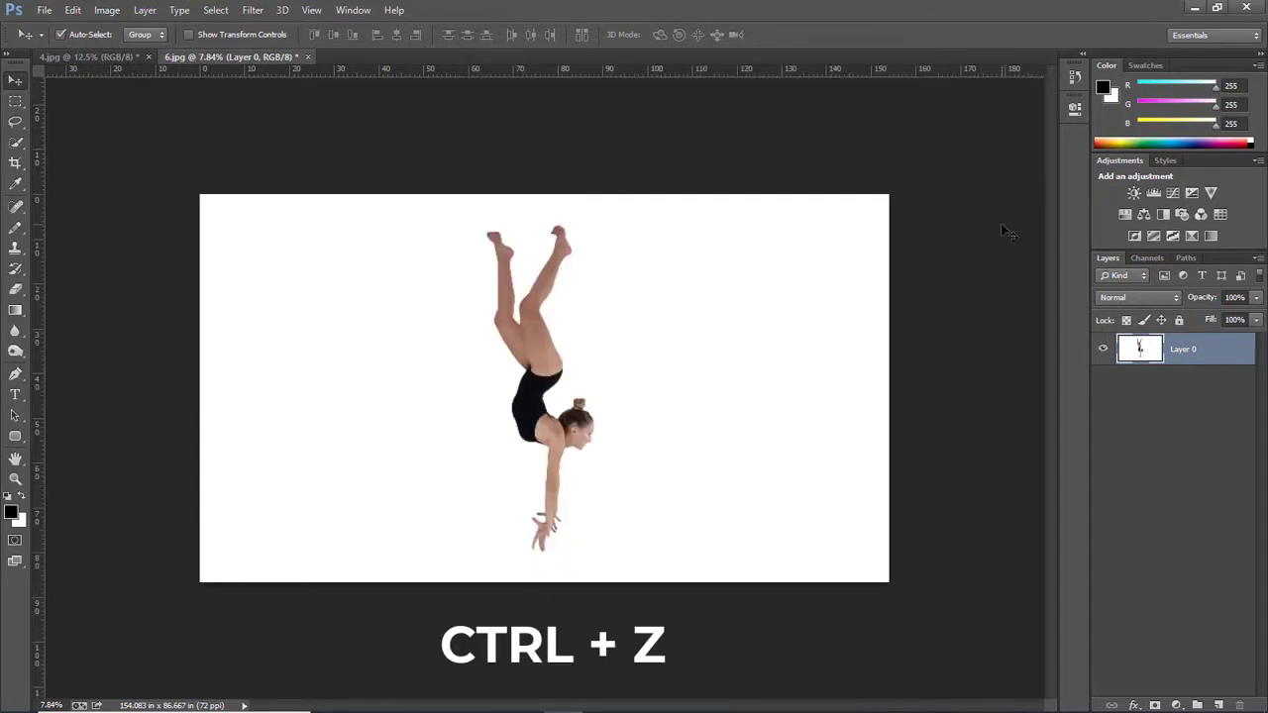
{"action": "key", "text": "ctrl+z"}
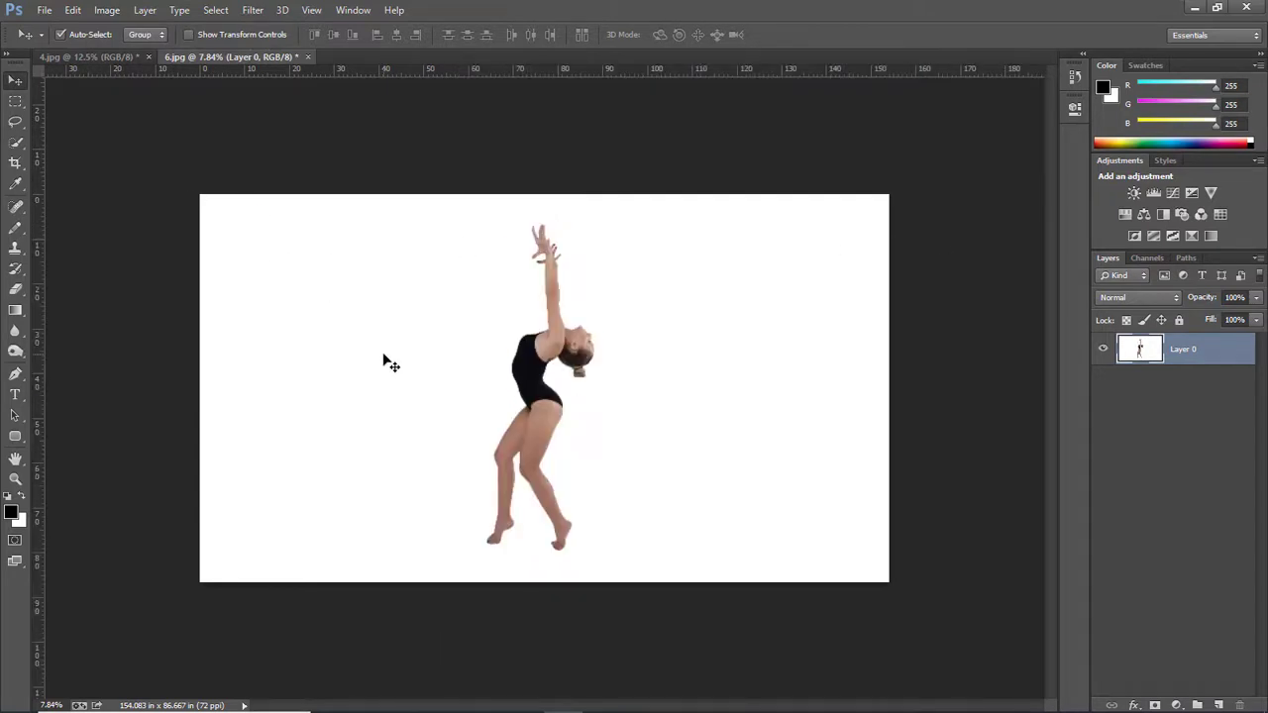
{"action": "mouse_move", "coordinate": [310, 307]}
{"action": "left_mouse_down"}
{"action": "mouse_move", "coordinate": [94, 62]}
{"action": "mouse_move", "coordinate": [253, 317]}
{"action": "left_mouse_up"}
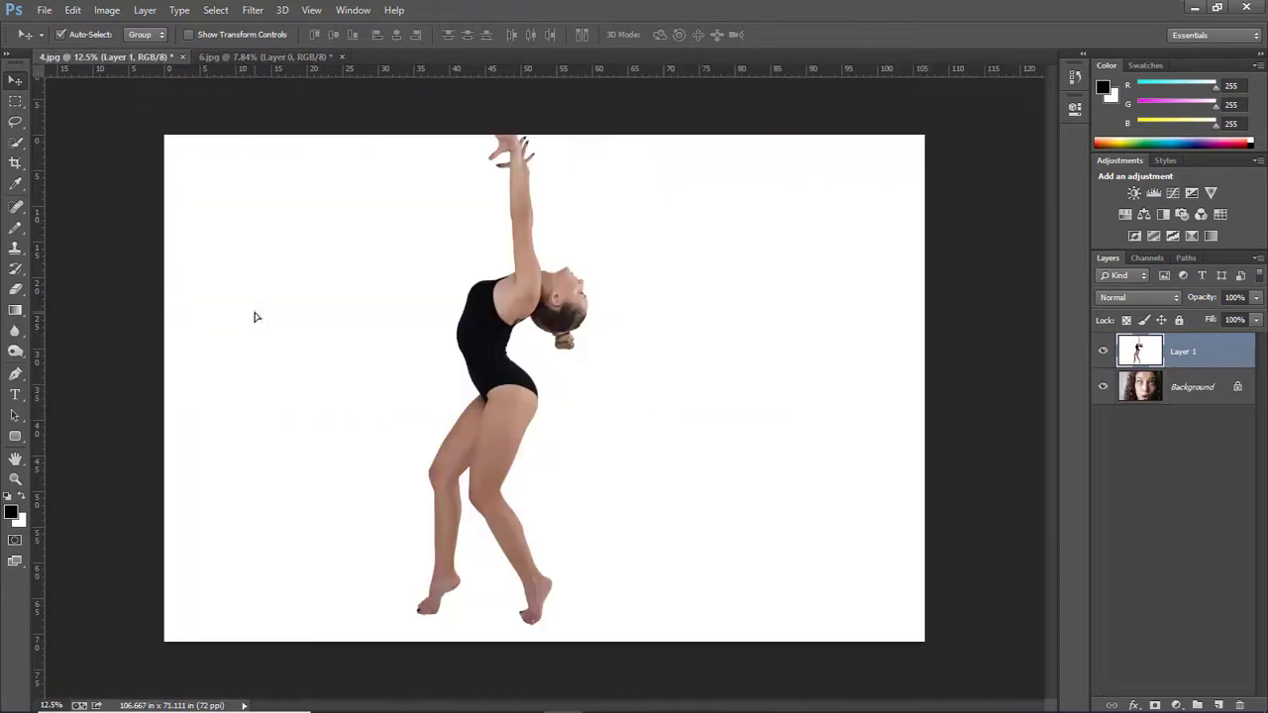
- Drag the dancer layer into 4.jpg, scale it down, and move it to the bottom-left corner
{"action": "mouse_move", "coordinate": [719, 348]}
{"action": "left_mouse_down"}
{"action": "mouse_move", "coordinate": [445, 441]}
{"action": "mouse_move", "coordinate": [445, 426]}
{"action": "left_mouse_up"}
{"action": "key", "text": "ctrl+t"}
{"action": "mouse_move", "coordinate": [781, 148]}
{"action": "left_mouse_down"}
{"action": "mouse_move", "coordinate": [594, 173]}
{"action": "mouse_move", "coordinate": [425, 347]}
{"action": "mouse_move", "coordinate": [554, 252]}
{"action": "mouse_move", "coordinate": [490, 481]}
{"action": "left_mouse_up"}
{"action": "key", "text": "Return"}
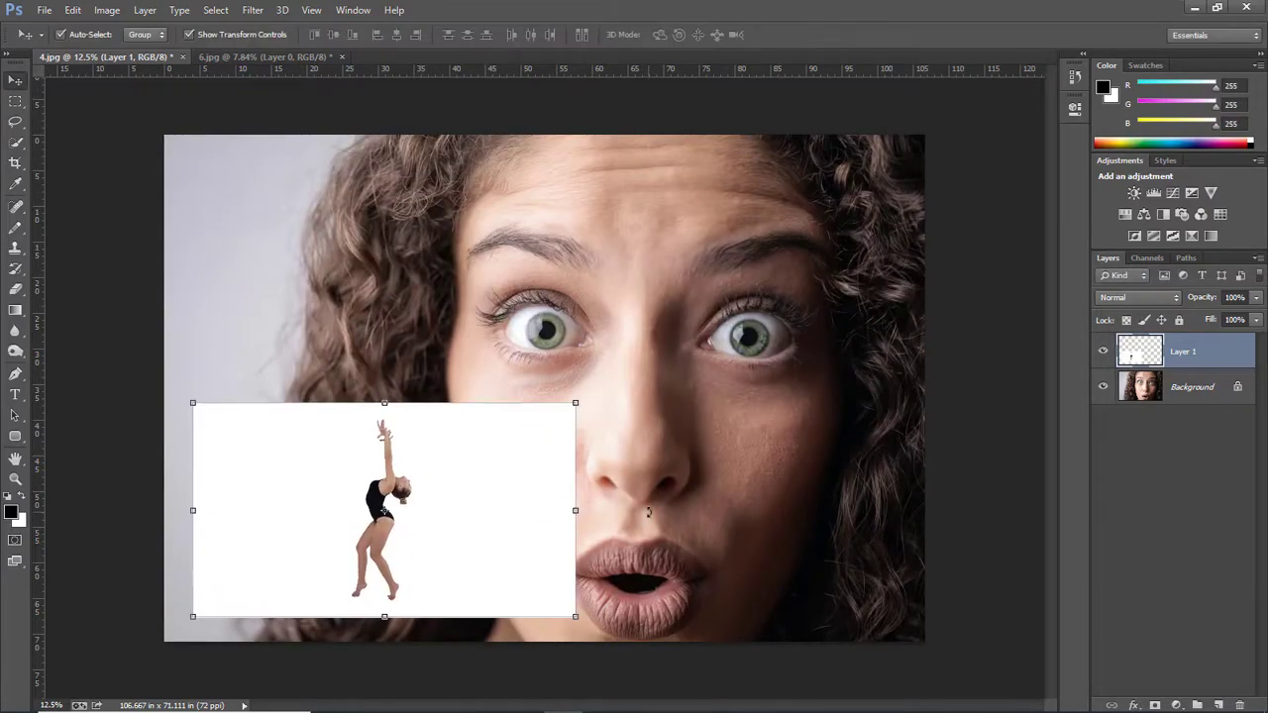
{"action": "left_click", "coordinate": [188, 35]}
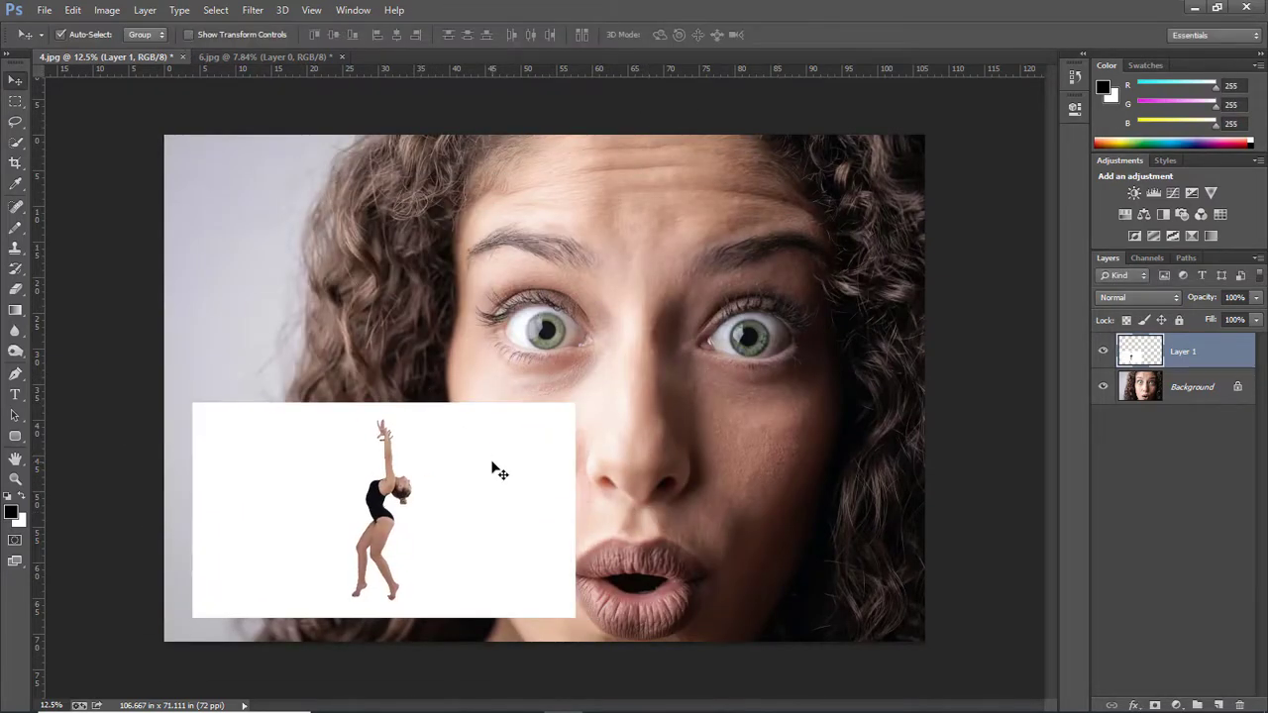
{"action": "left_click_drag", "start_coordinate": [499, 474], "coordinate": [476, 503]}
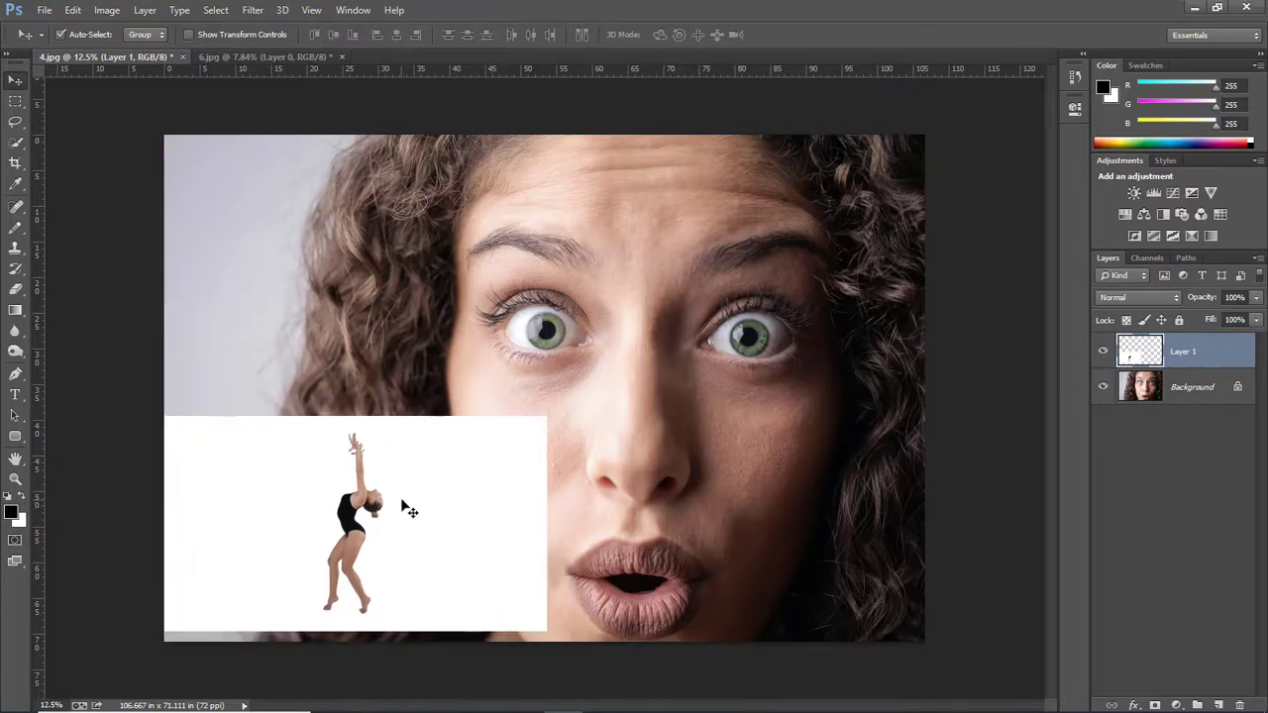
{"action": "left_click", "coordinate": [107, 10]}
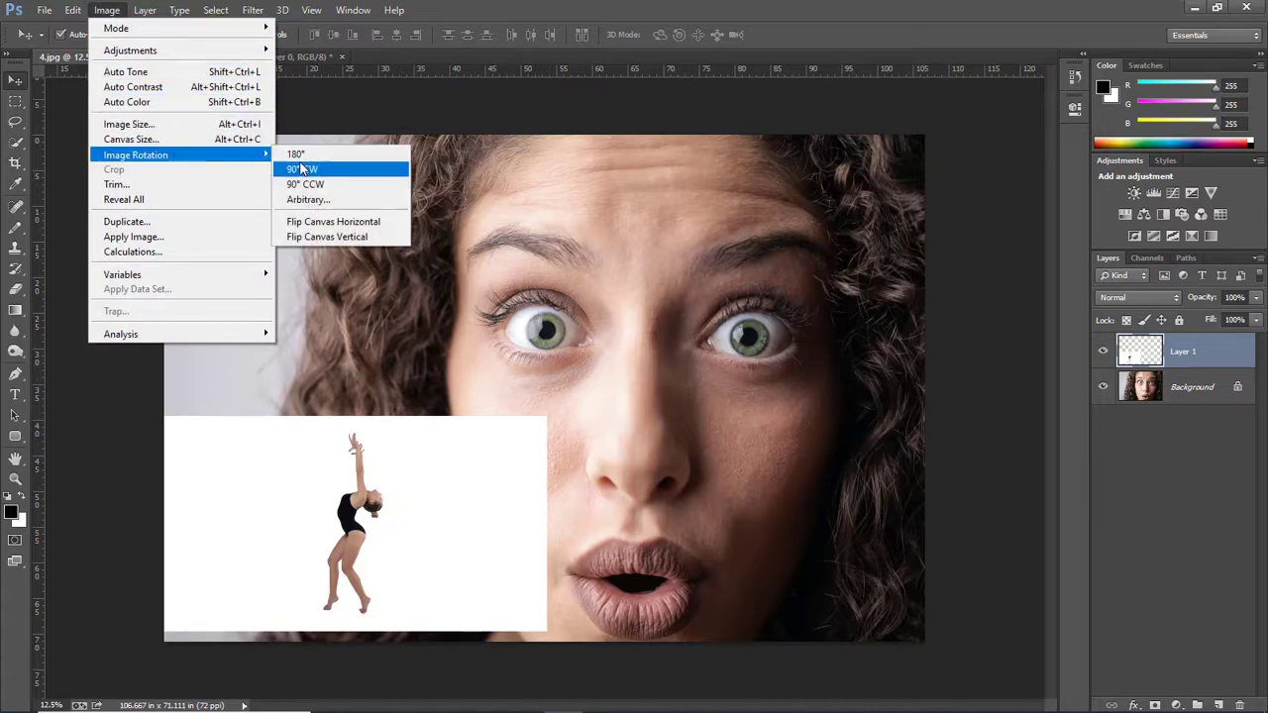
{"action": "left_click", "coordinate": [305, 171]}
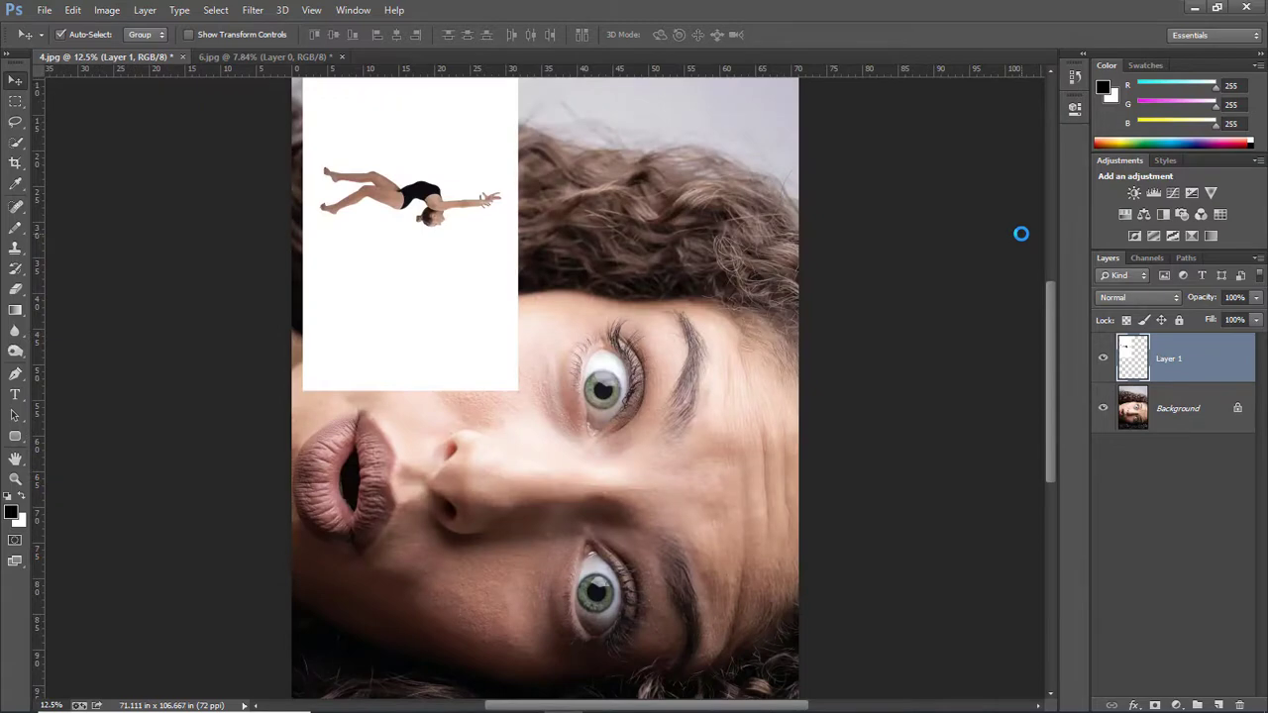
{"action": "key", "text": "ctrl+z"}
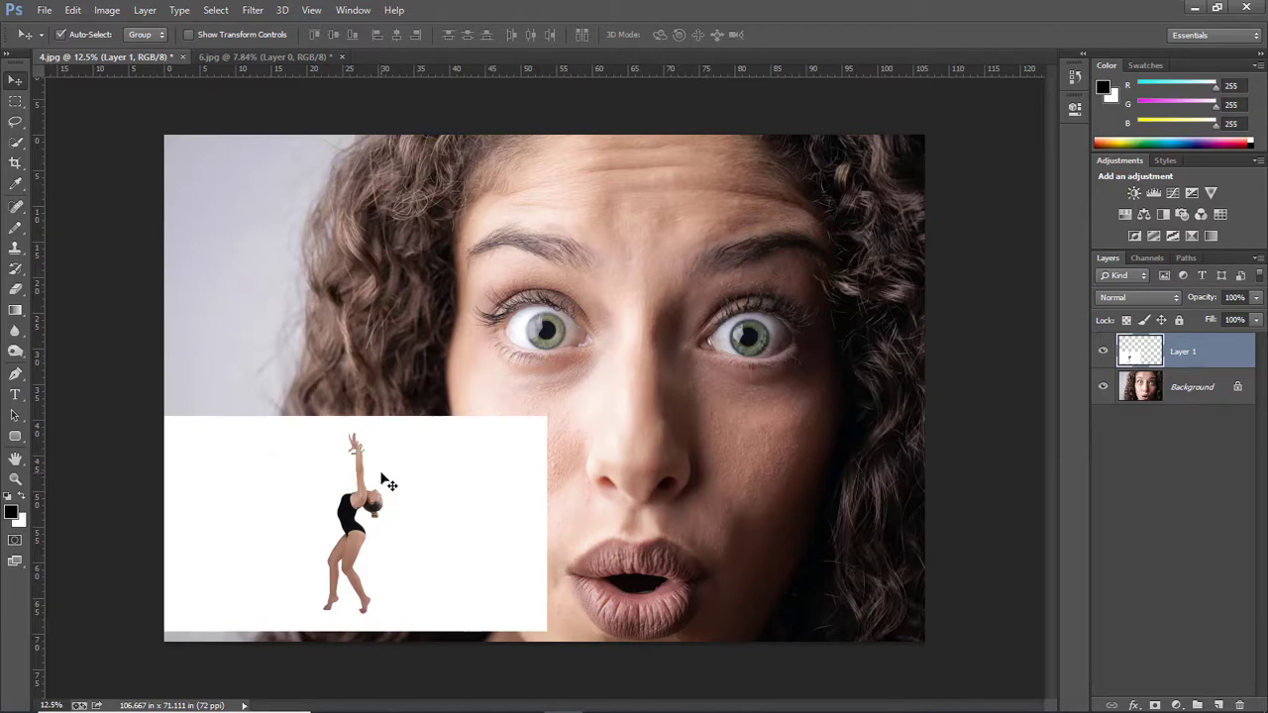
{"action": "key", "text": "ctrl+t"}
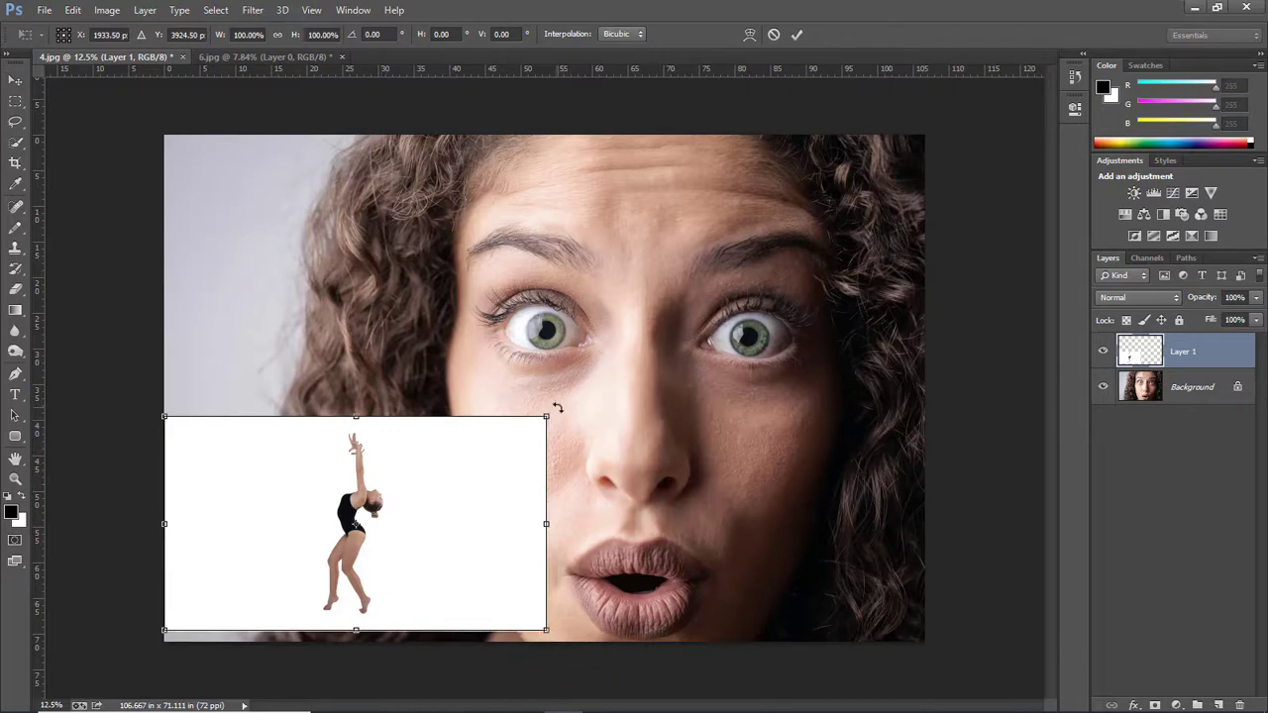
- Rotate the dancer layer with free transform to a slight tilt over the portrait
{"action": "mouse_move", "coordinate": [561, 413]}
{"action": "left_mouse_down"}
{"action": "mouse_move", "coordinate": [451, 188]}
{"action": "mouse_move", "coordinate": [496, 238]}
{"action": "mouse_move", "coordinate": [560, 374]}
{"action": "mouse_move", "coordinate": [570, 509]}
{"action": "mouse_move", "coordinate": [545, 602]}
{"action": "mouse_move", "coordinate": [558, 503]}
{"action": "mouse_move", "coordinate": [465, 332]}
{"action": "mouse_move", "coordinate": [459, 288]}
{"action": "mouse_move", "coordinate": [510, 430]}
{"action": "mouse_move", "coordinate": [504, 529]}
{"action": "mouse_move", "coordinate": [469, 603]}
{"action": "mouse_move", "coordinate": [450, 397]}
{"action": "left_mouse_up"}
{"action": "mouse_move", "coordinate": [466, 340]}
{"action": "left_mouse_down"}
{"action": "mouse_move", "coordinate": [223, 365]}
{"action": "mouse_move", "coordinate": [505, 483]}
{"action": "mouse_move", "coordinate": [275, 238]}
{"action": "mouse_move", "coordinate": [362, 609]}
{"action": "mouse_move", "coordinate": [287, 238]}
{"action": "mouse_move", "coordinate": [203, 555]}
{"action": "mouse_move", "coordinate": [485, 397]}
{"action": "mouse_move", "coordinate": [392, 334]}
{"action": "mouse_move", "coordinate": [411, 362]}
{"action": "mouse_move", "coordinate": [446, 594]}
{"action": "mouse_move", "coordinate": [200, 467]}
{"action": "mouse_move", "coordinate": [194, 550]}
{"action": "mouse_move", "coordinate": [419, 560]}
{"action": "mouse_move", "coordinate": [463, 441]}
{"action": "left_mouse_up"}
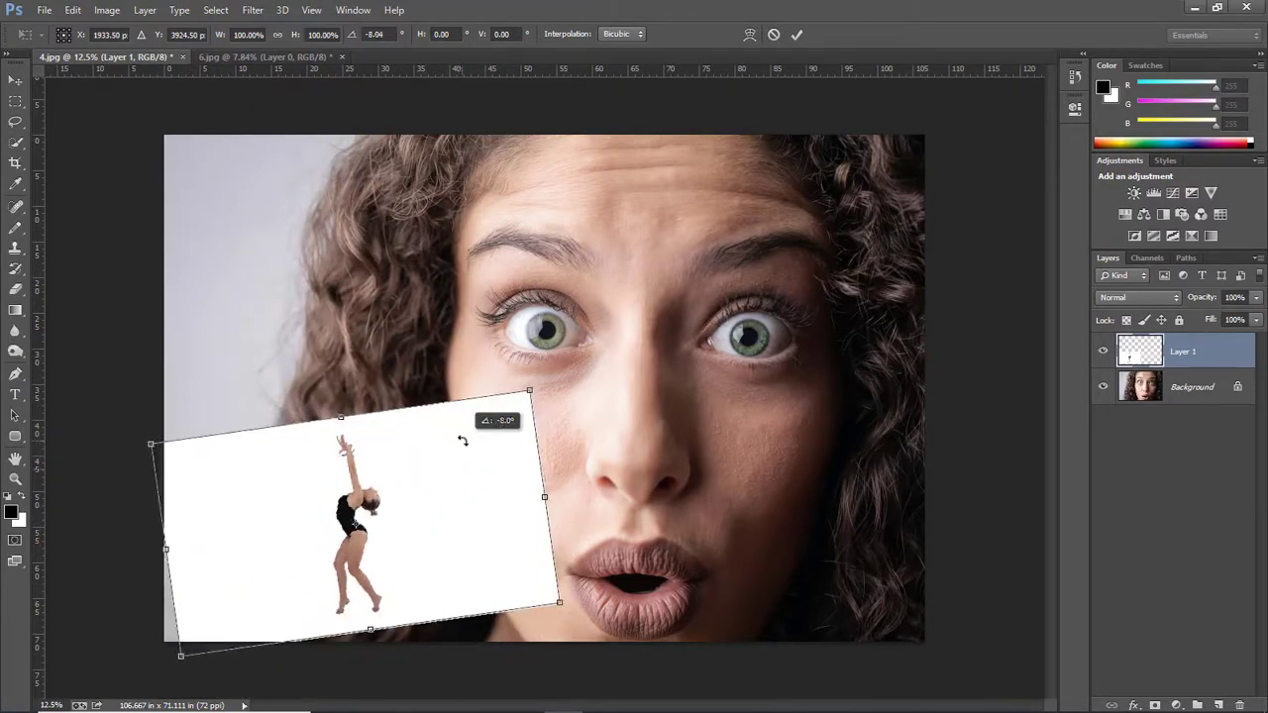